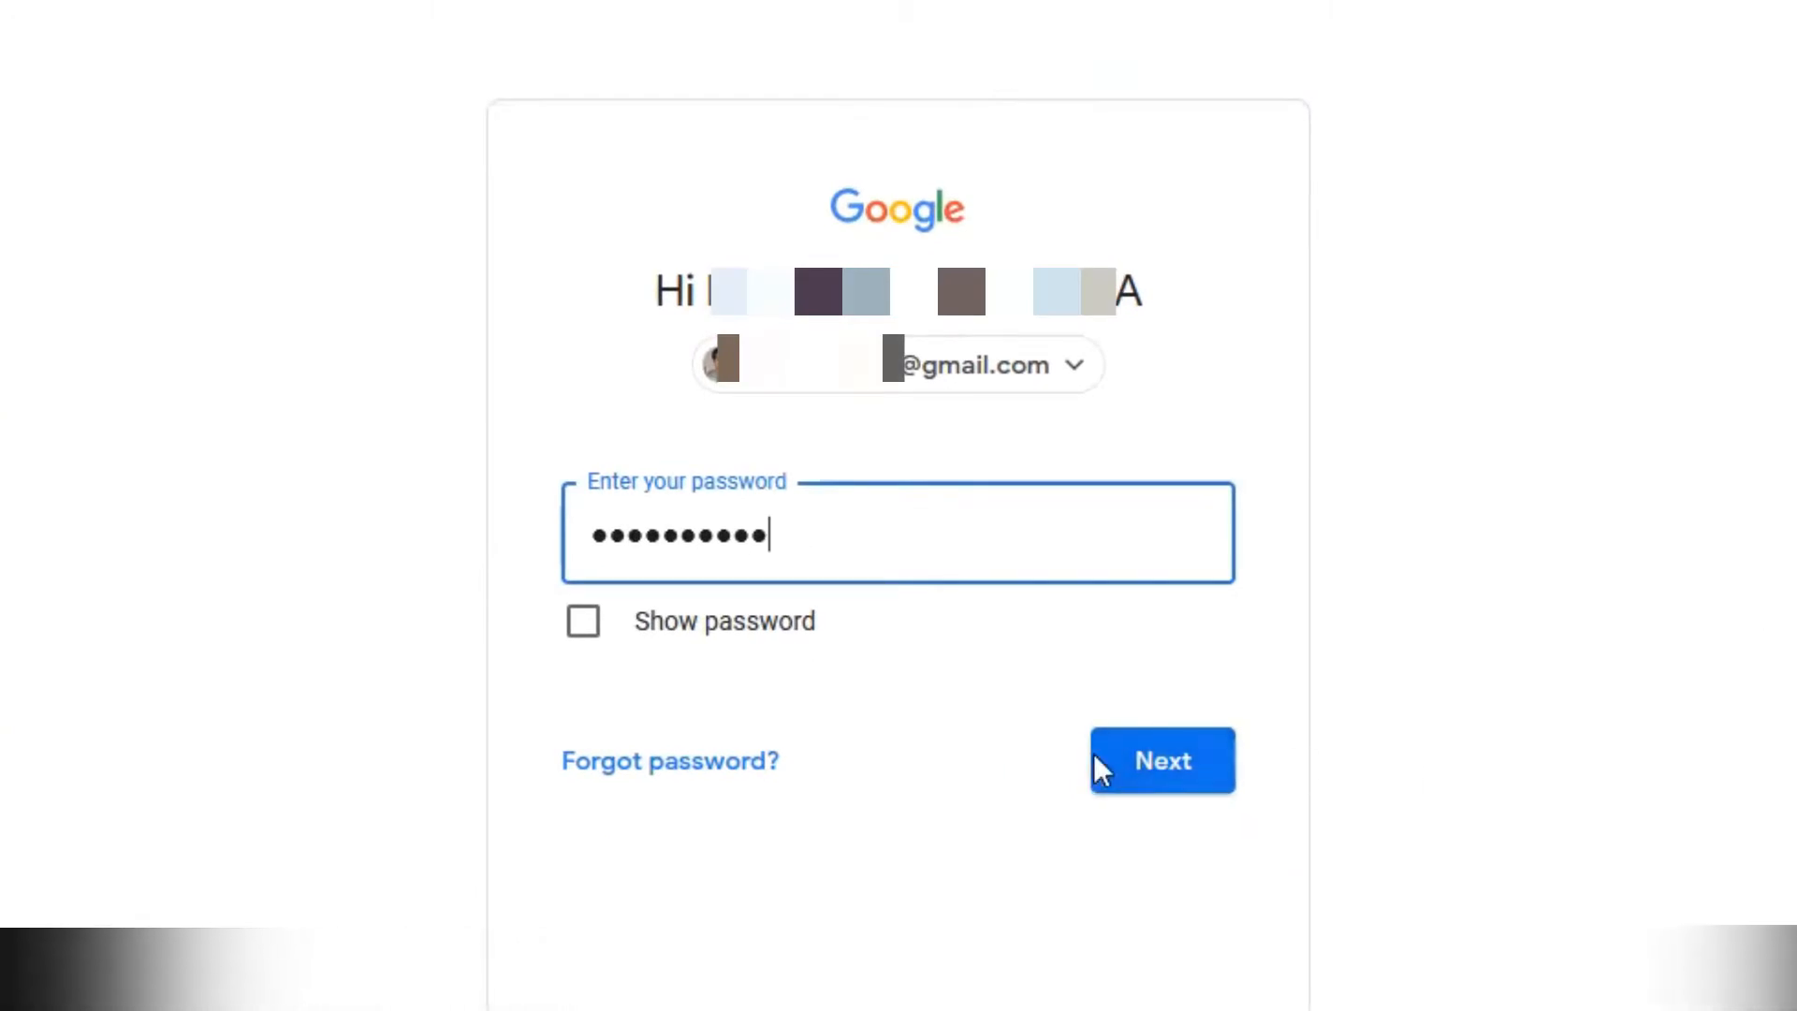
- Finish signing in to the Google account with the entered password and open YouTube from Google's list of apps
left_click(1147, 760)
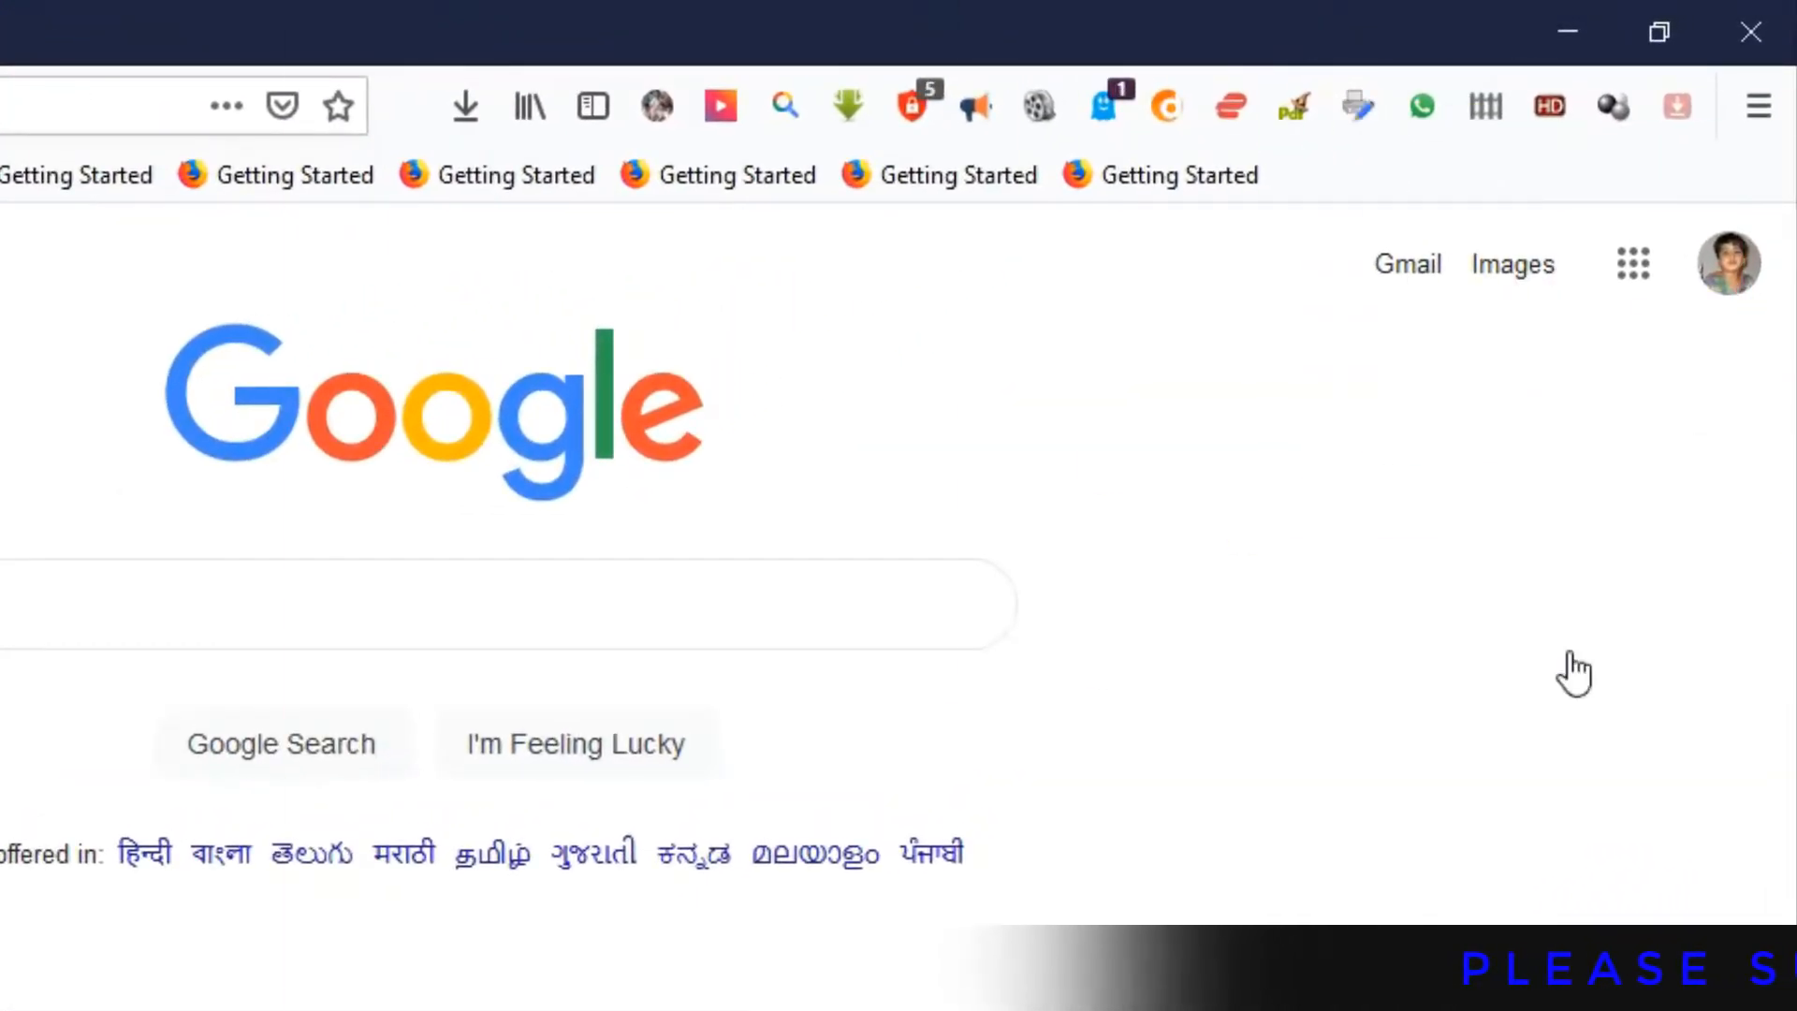
left_click(1636, 264)
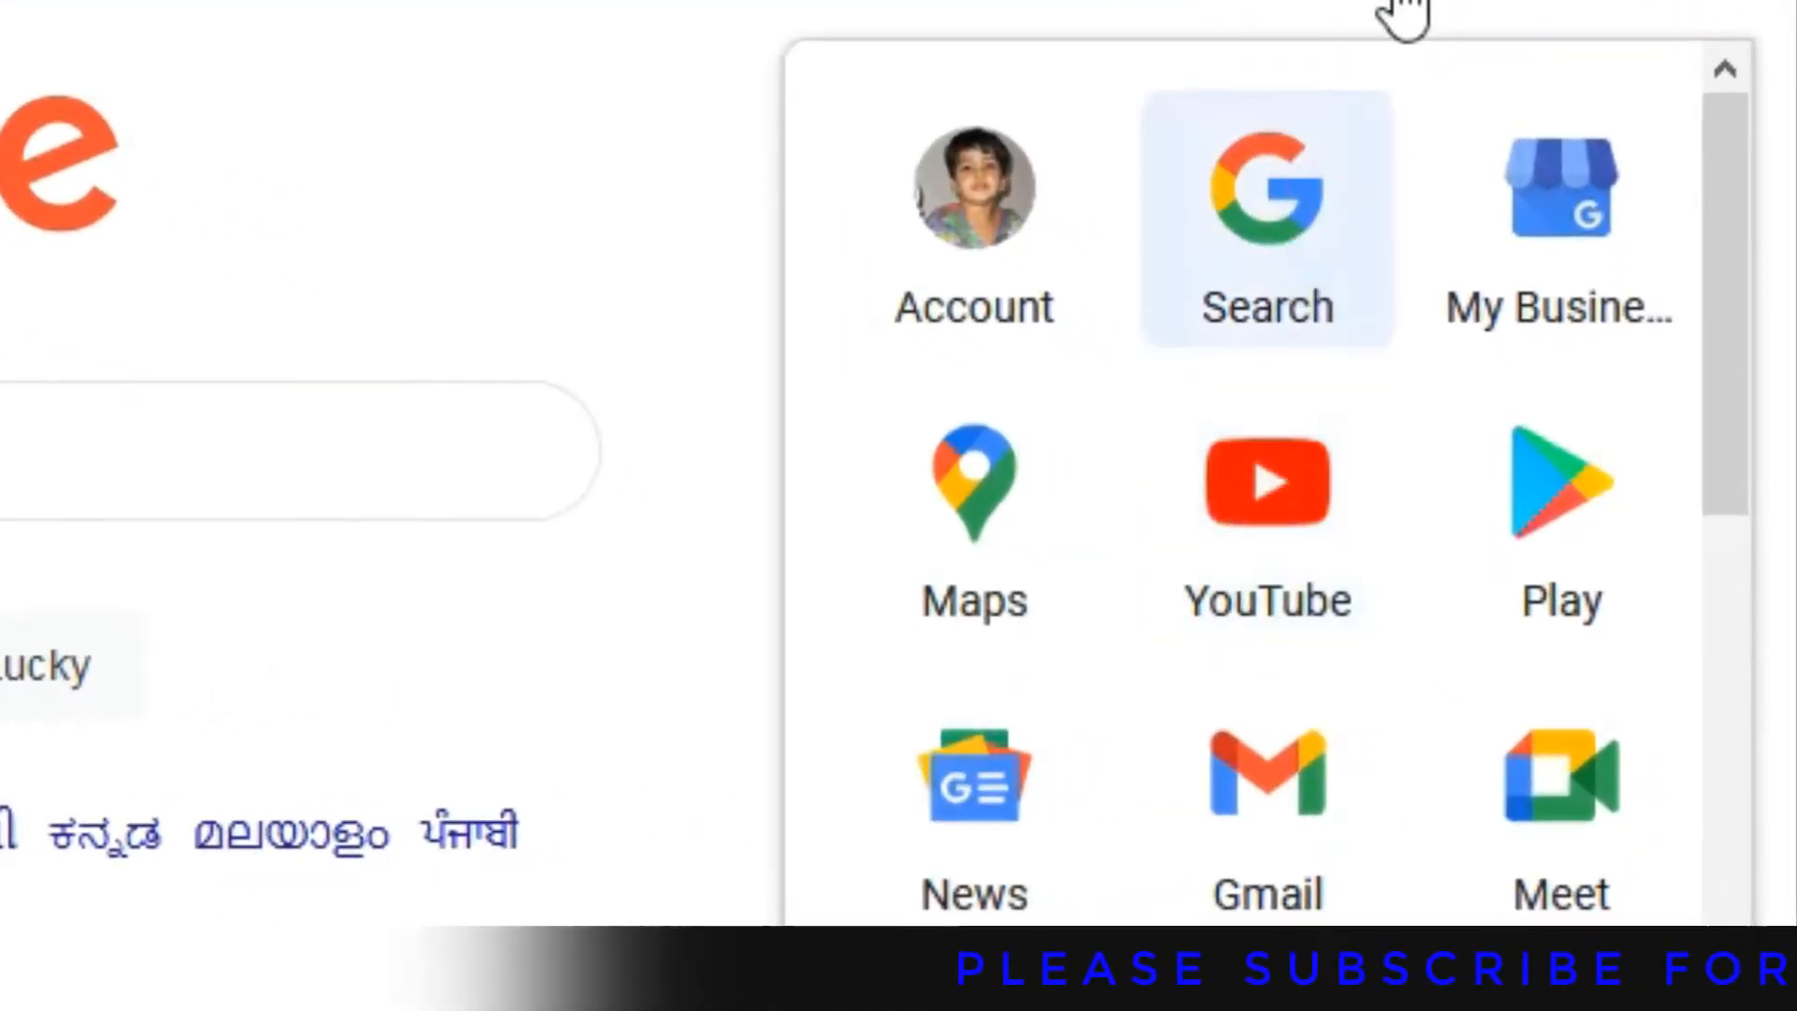
left_click(1305, 506)
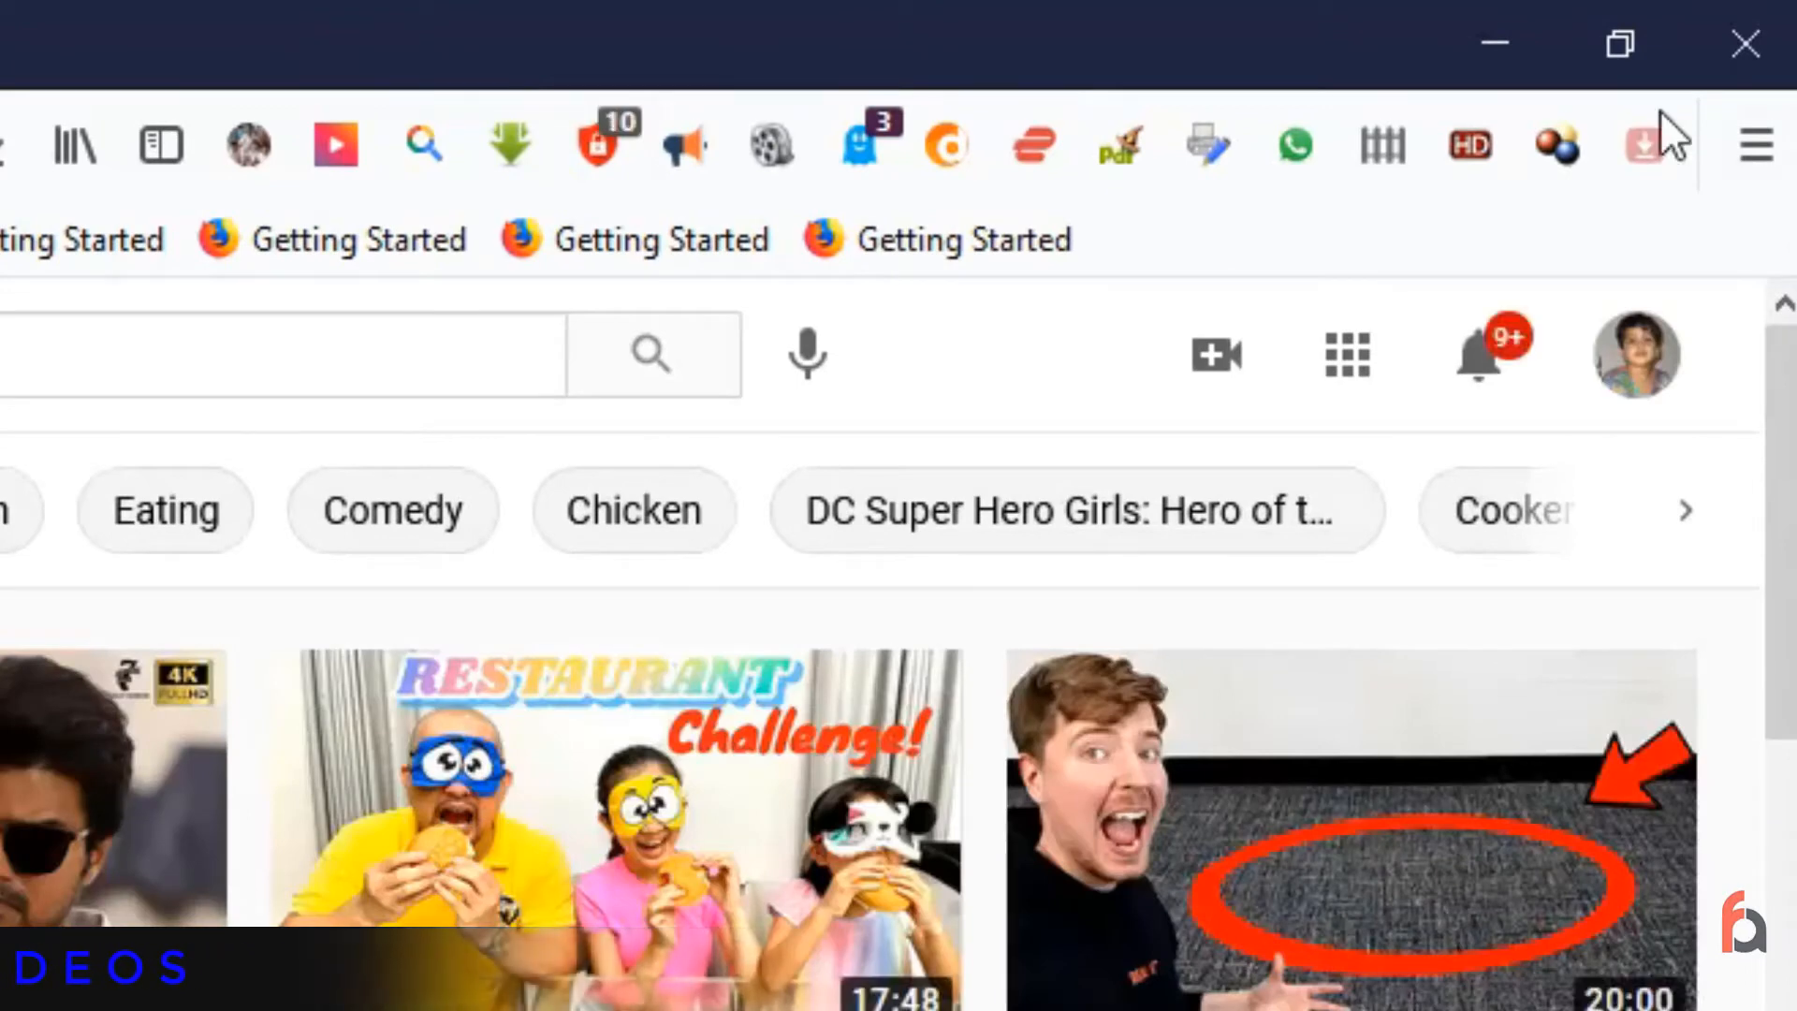
- Open the YouTube account settings and go to the page for adding or managing channels
left_click(1637, 379)
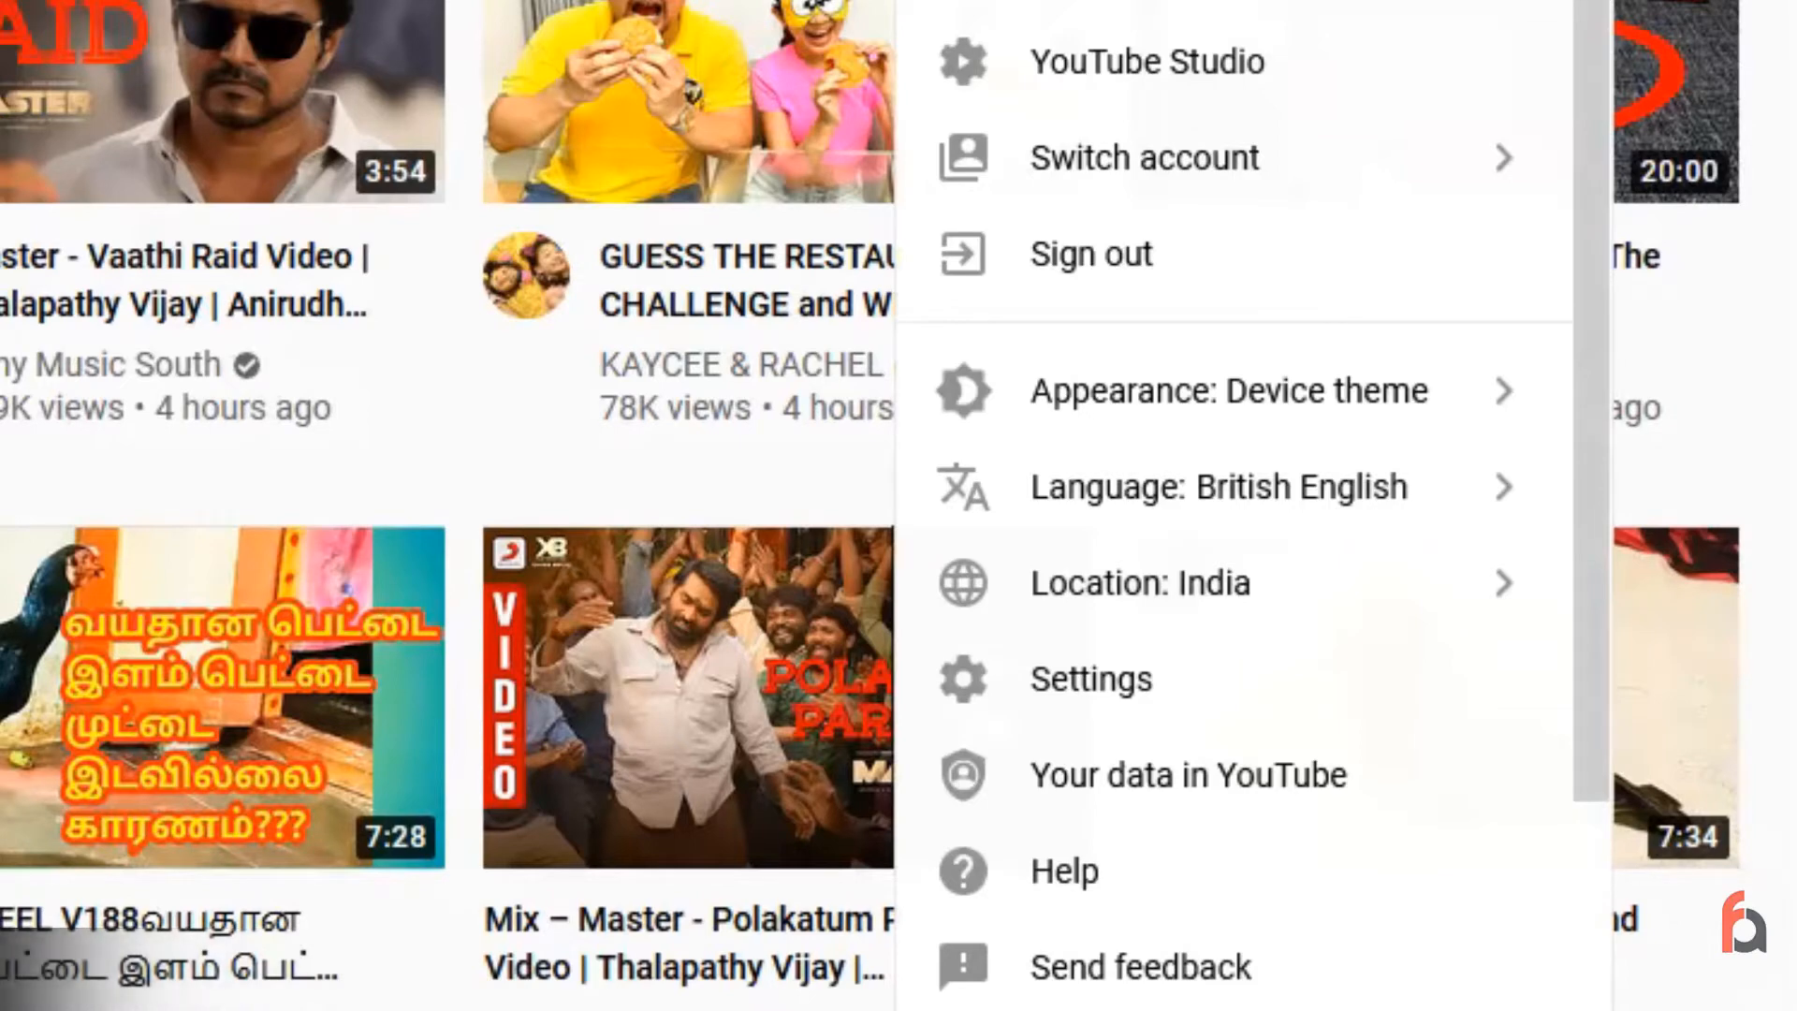
left_click(1151, 706)
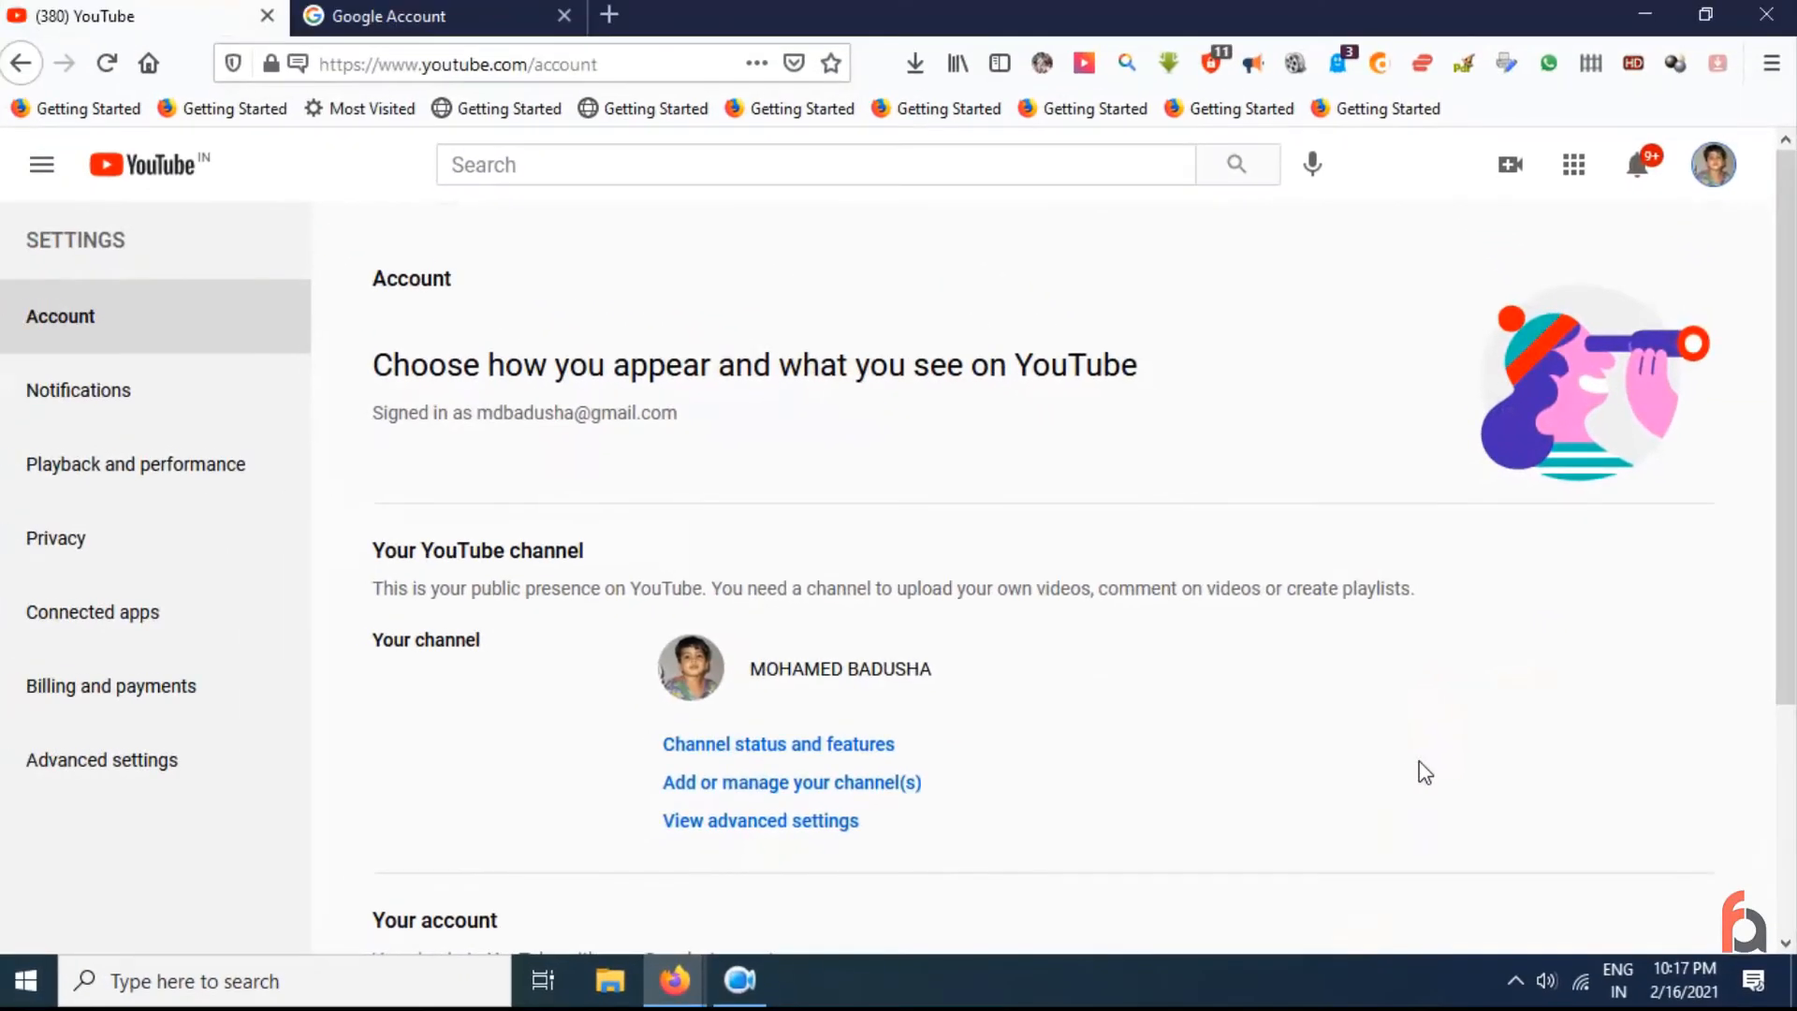
scroll(1160, 829, "down", 3)
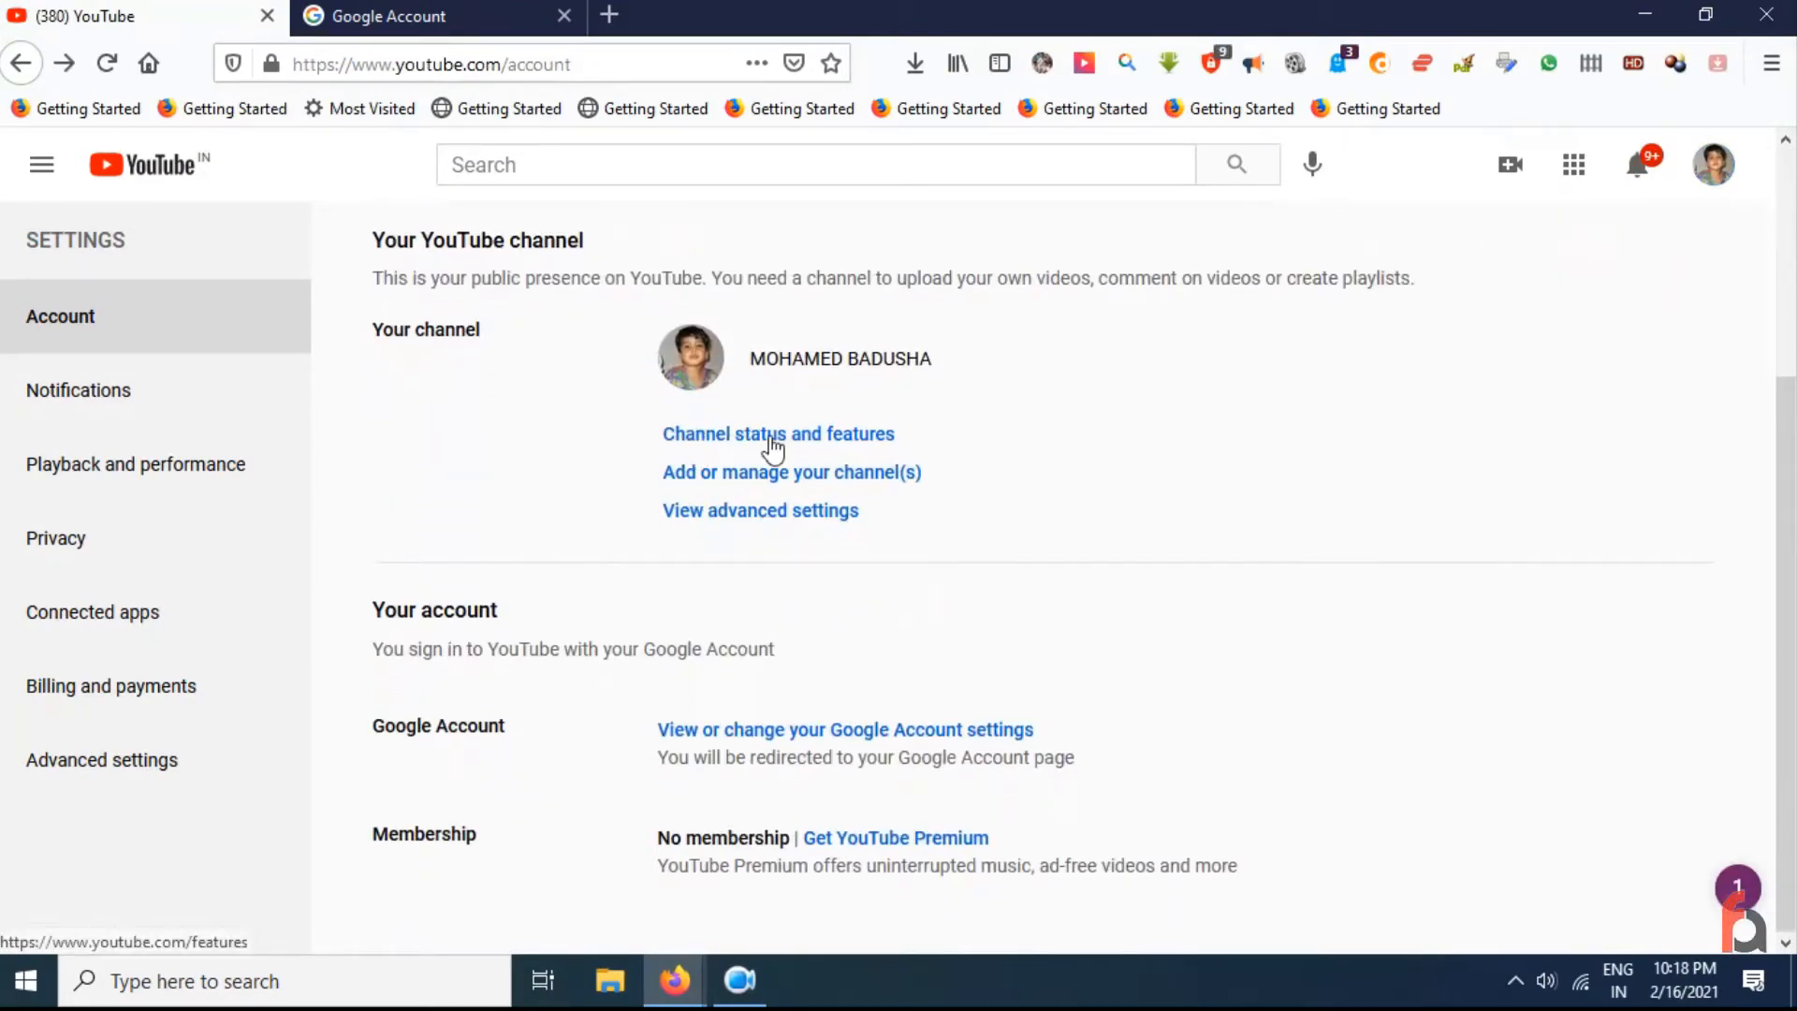
left_click(774, 477)
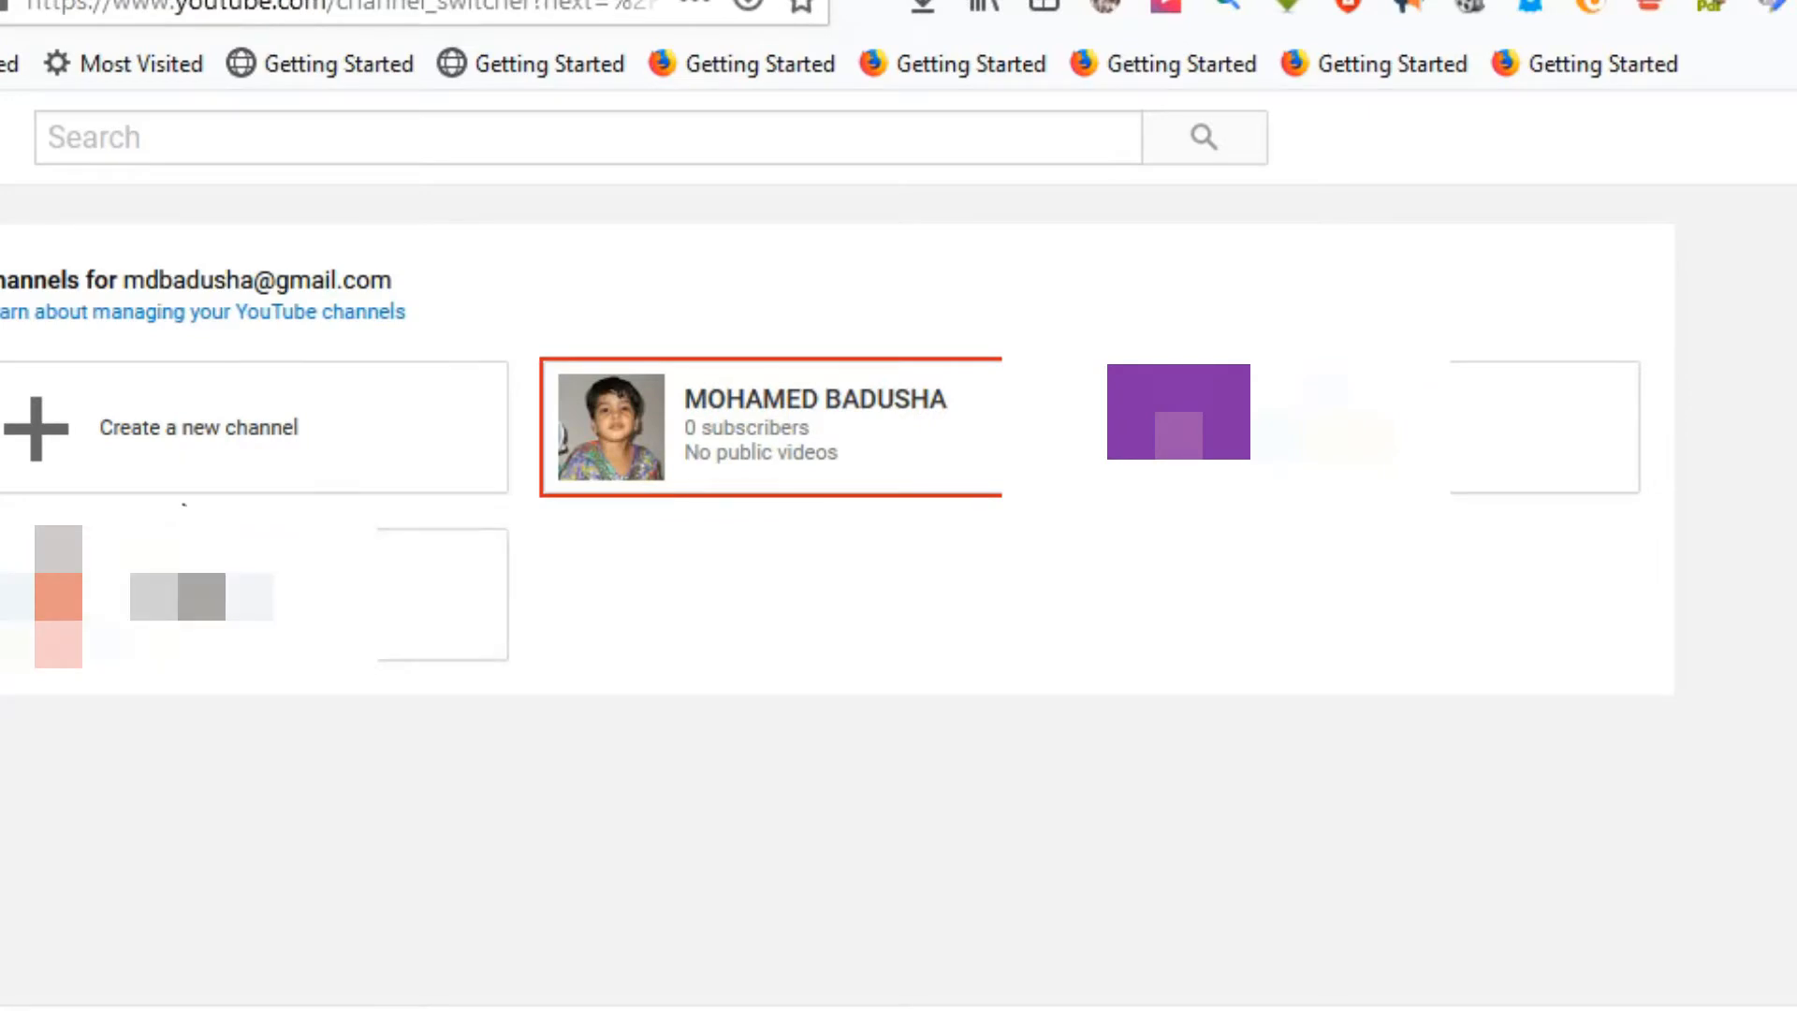
- Create a new YouTube channel with the Brand Account name FA CREATION
left_click(101, 445)
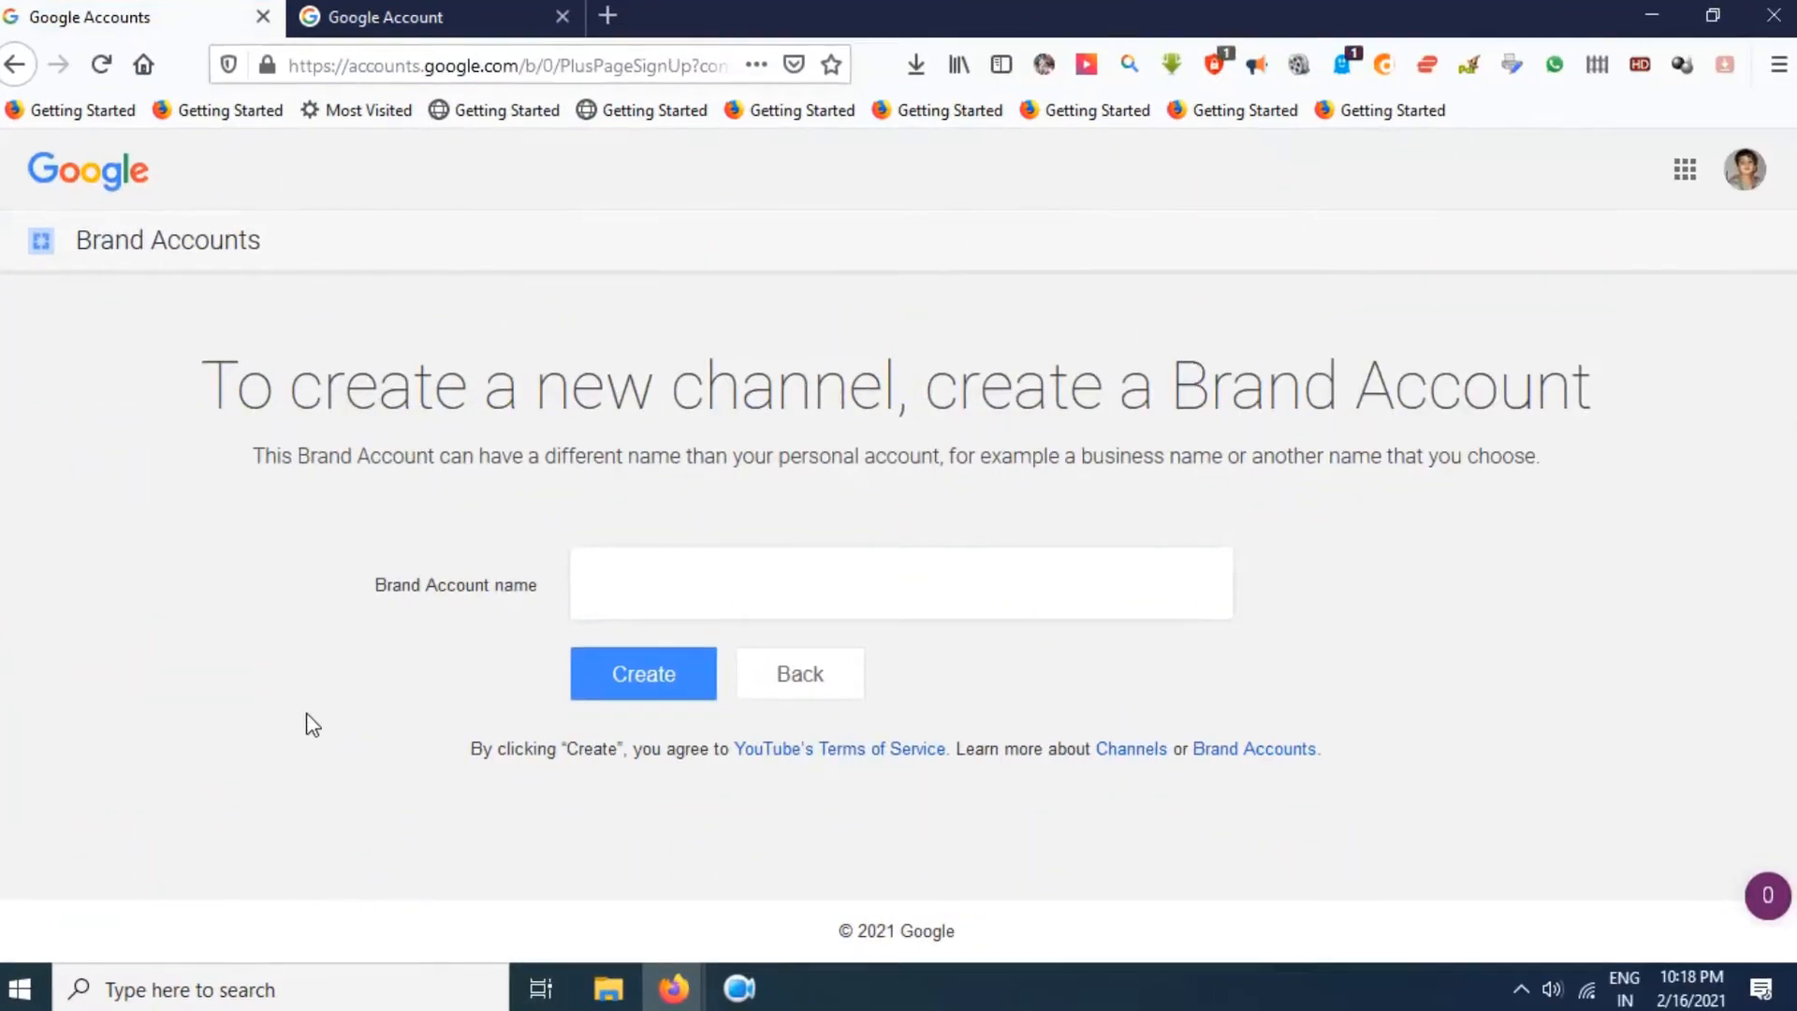
left_click(613, 586)
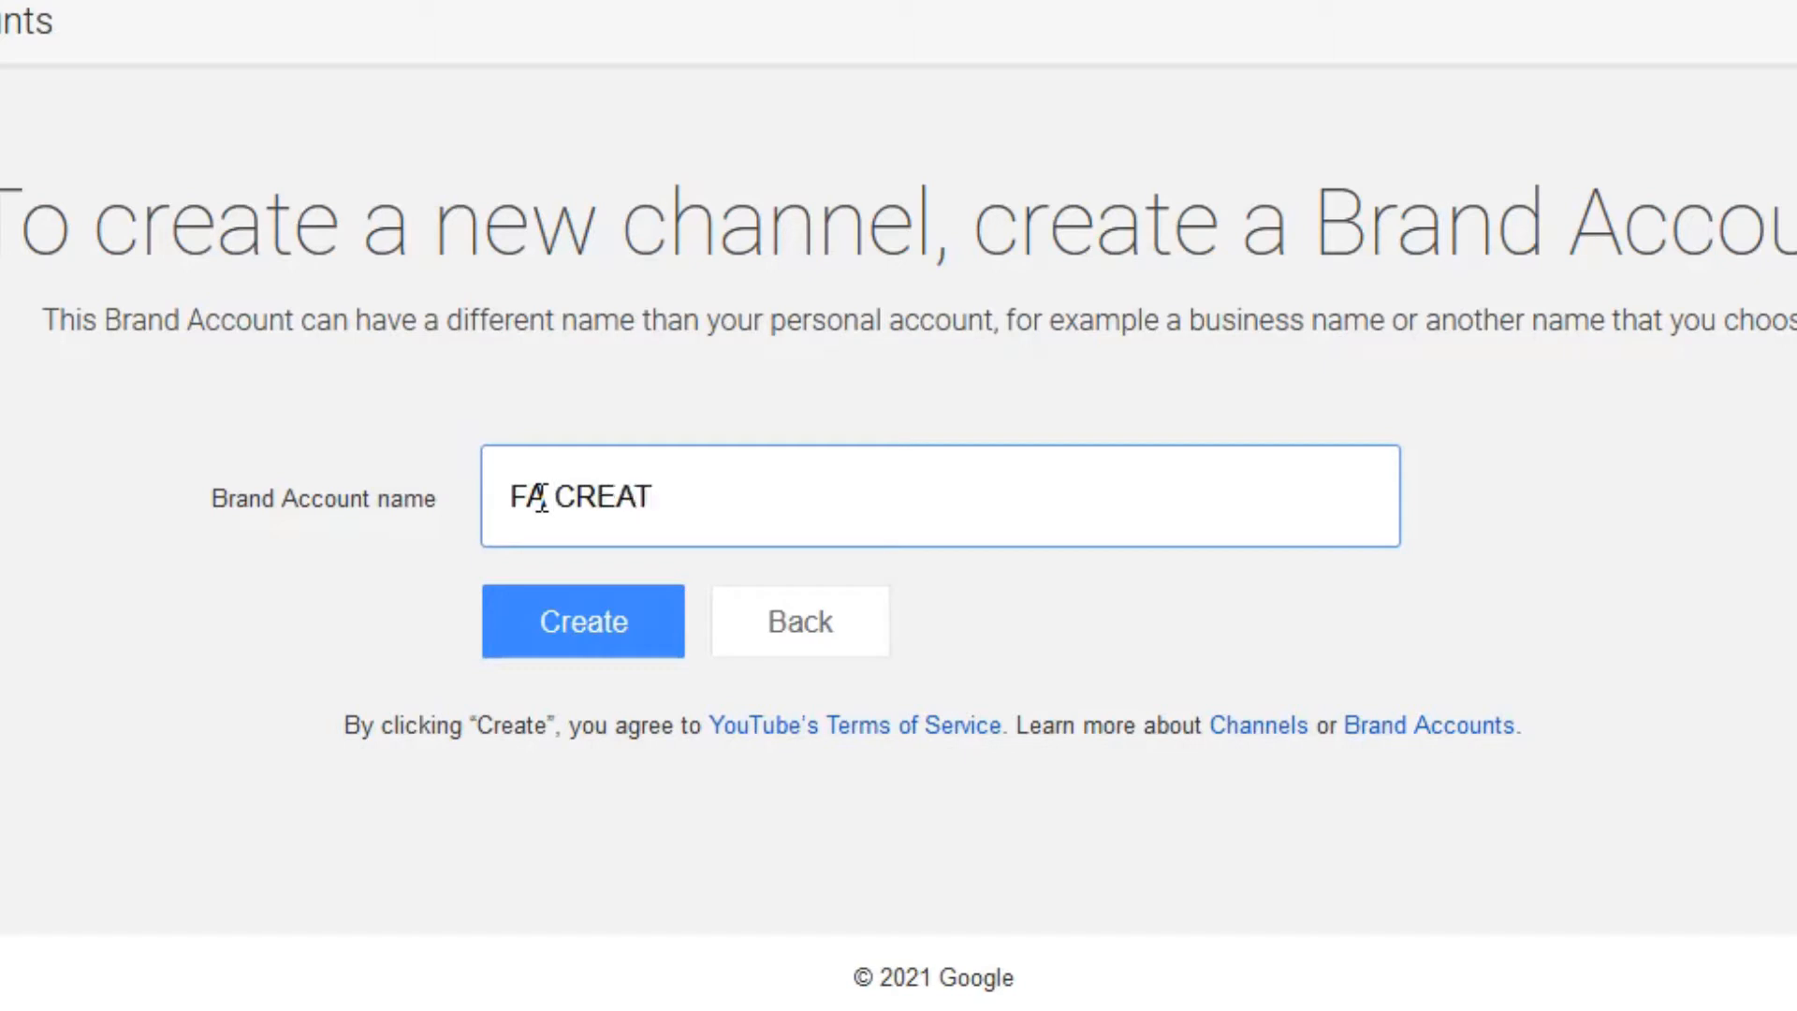
left_click(602, 625)
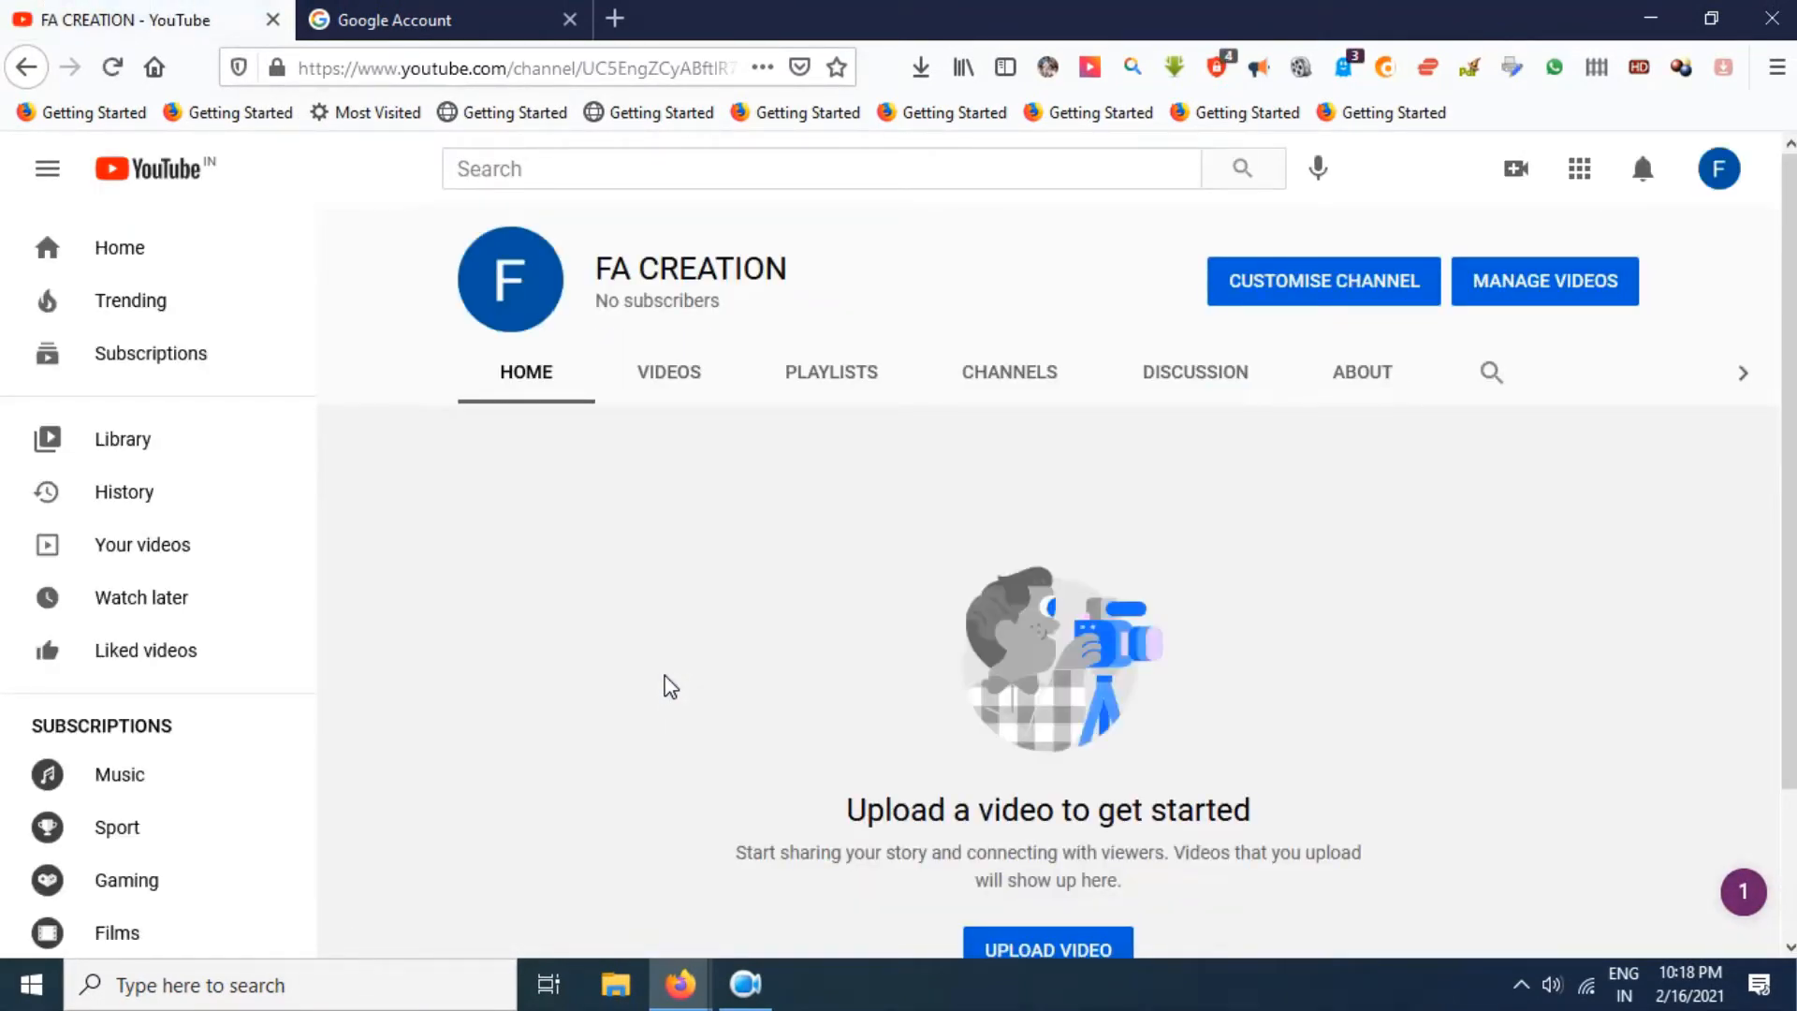
- Open the customisation page of the FA CREATION channel and dismiss its introductory messages
scroll(1296, 420, "down", 2)
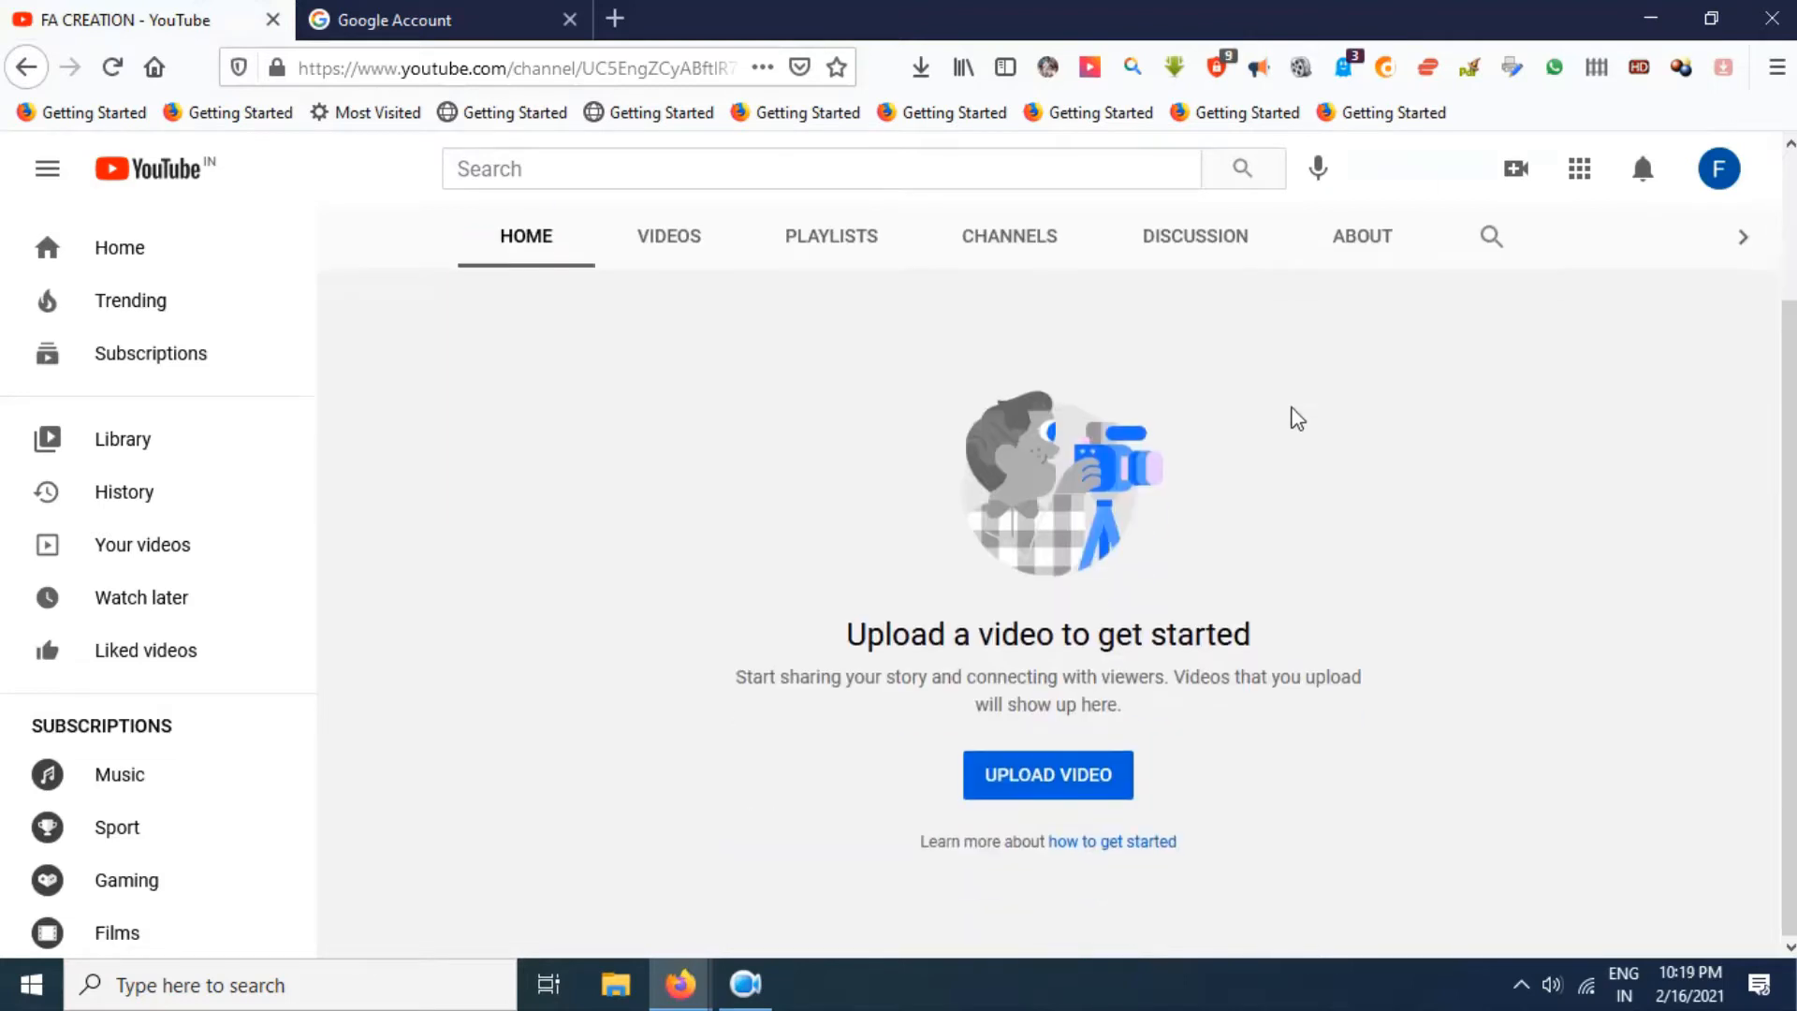
scroll(1297, 419, "up", 2)
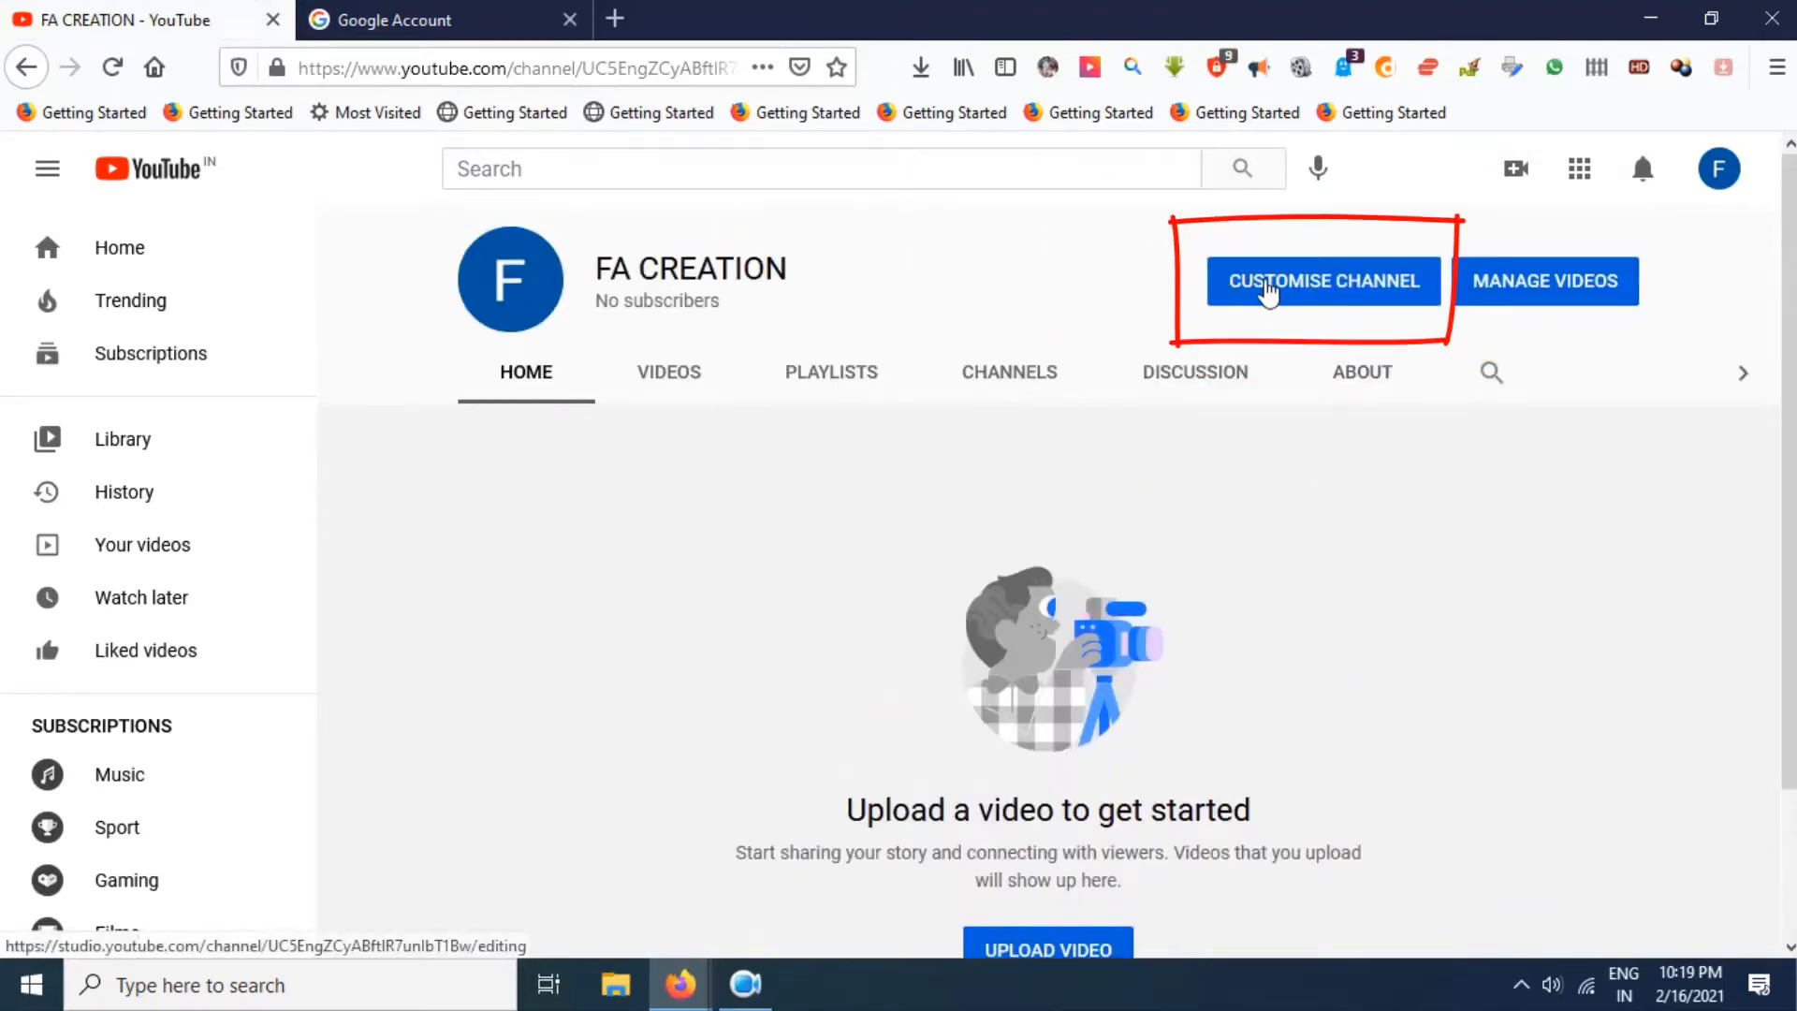
left_click(1268, 293)
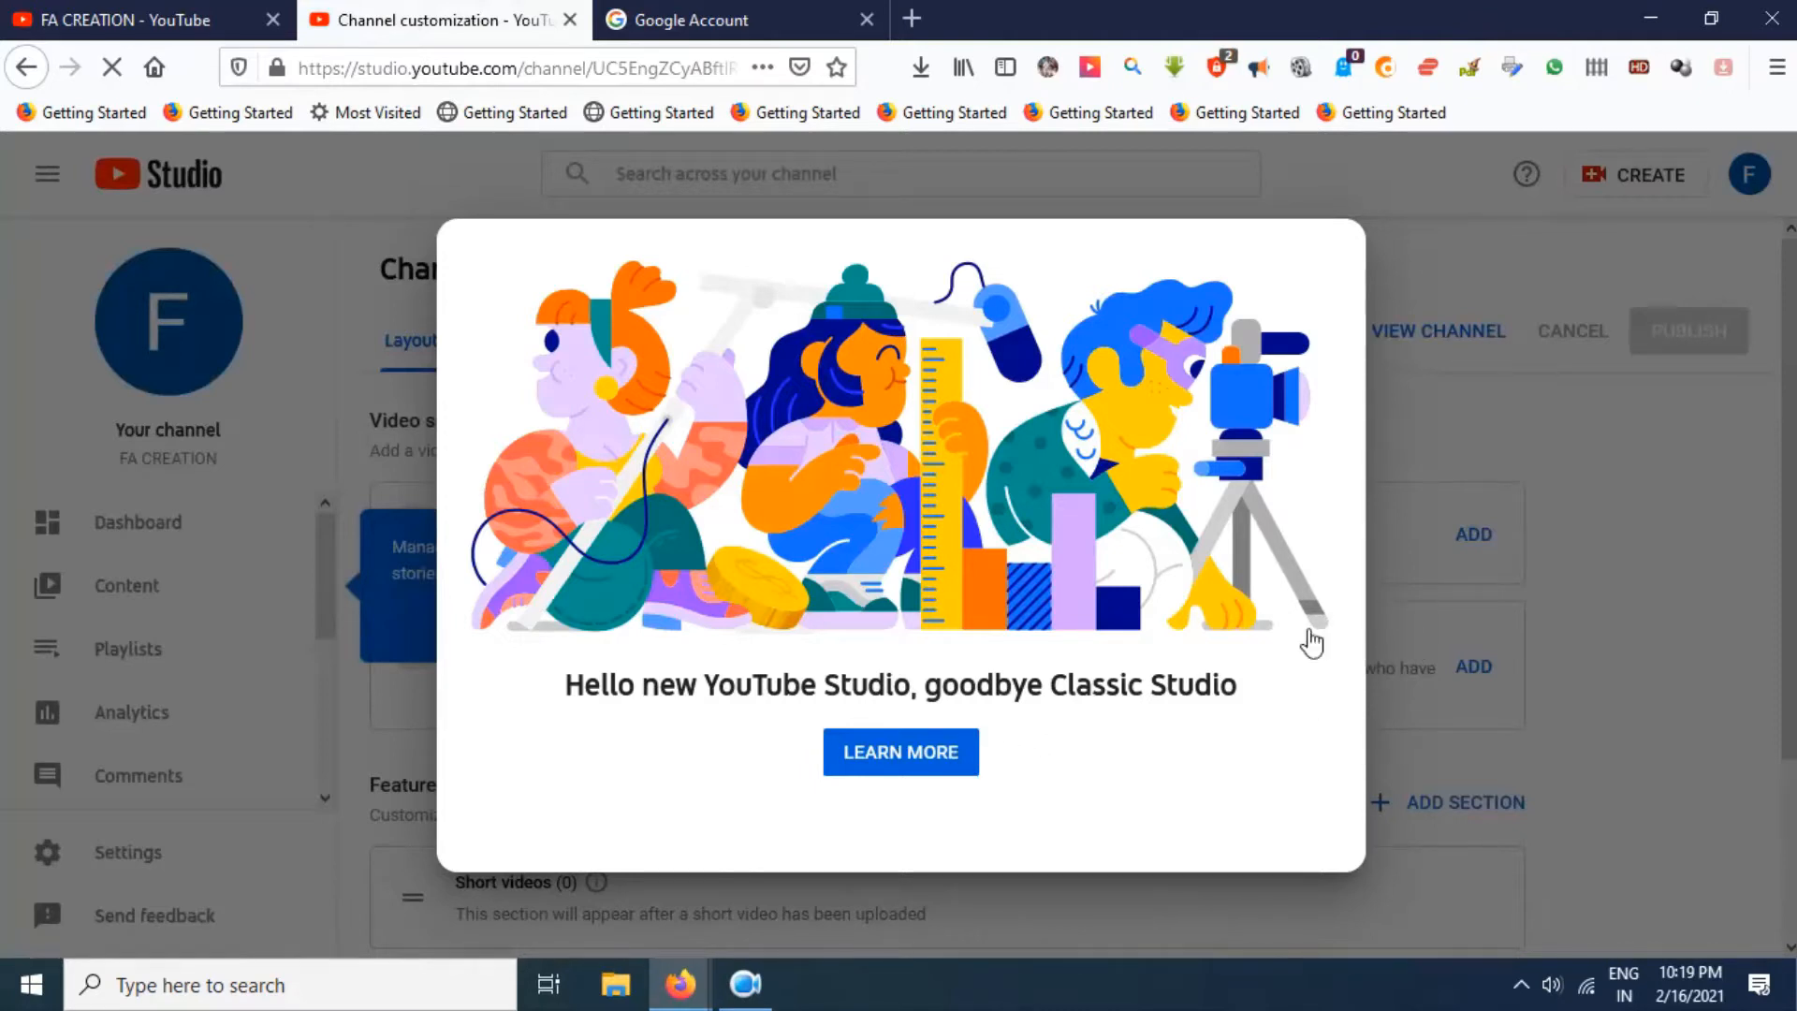
left_click(913, 760)
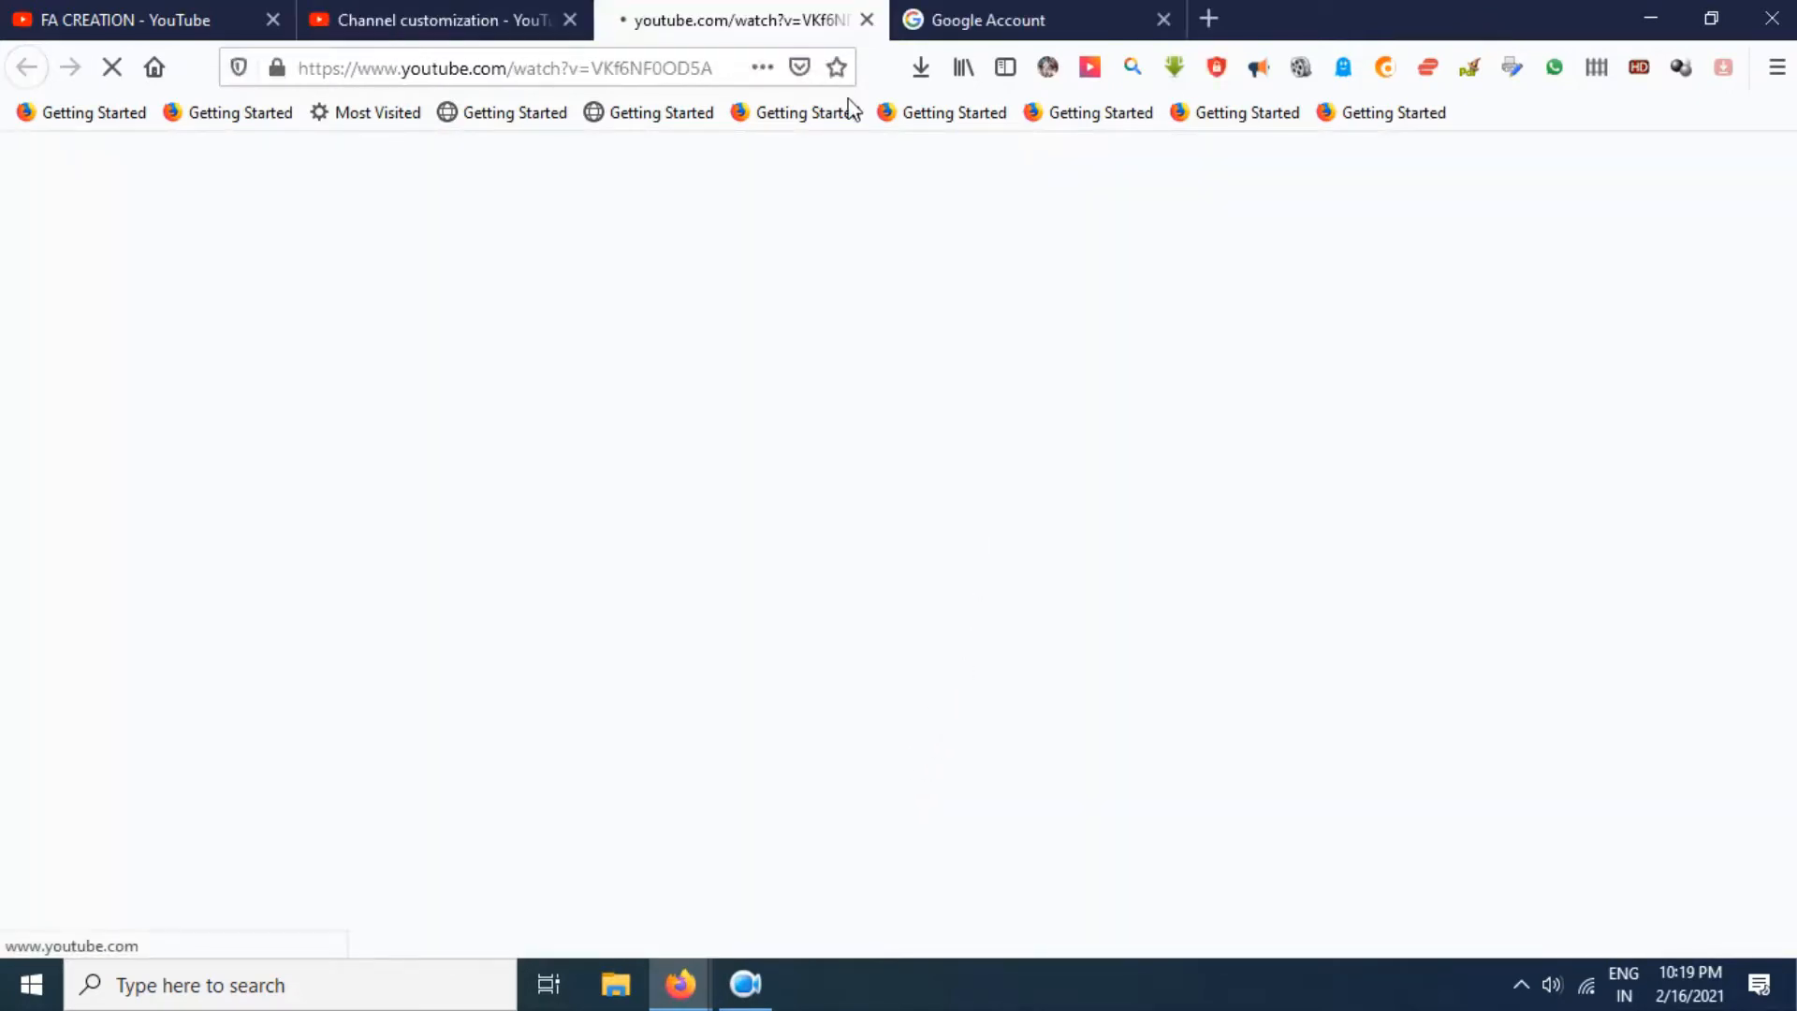
left_click(866, 20)
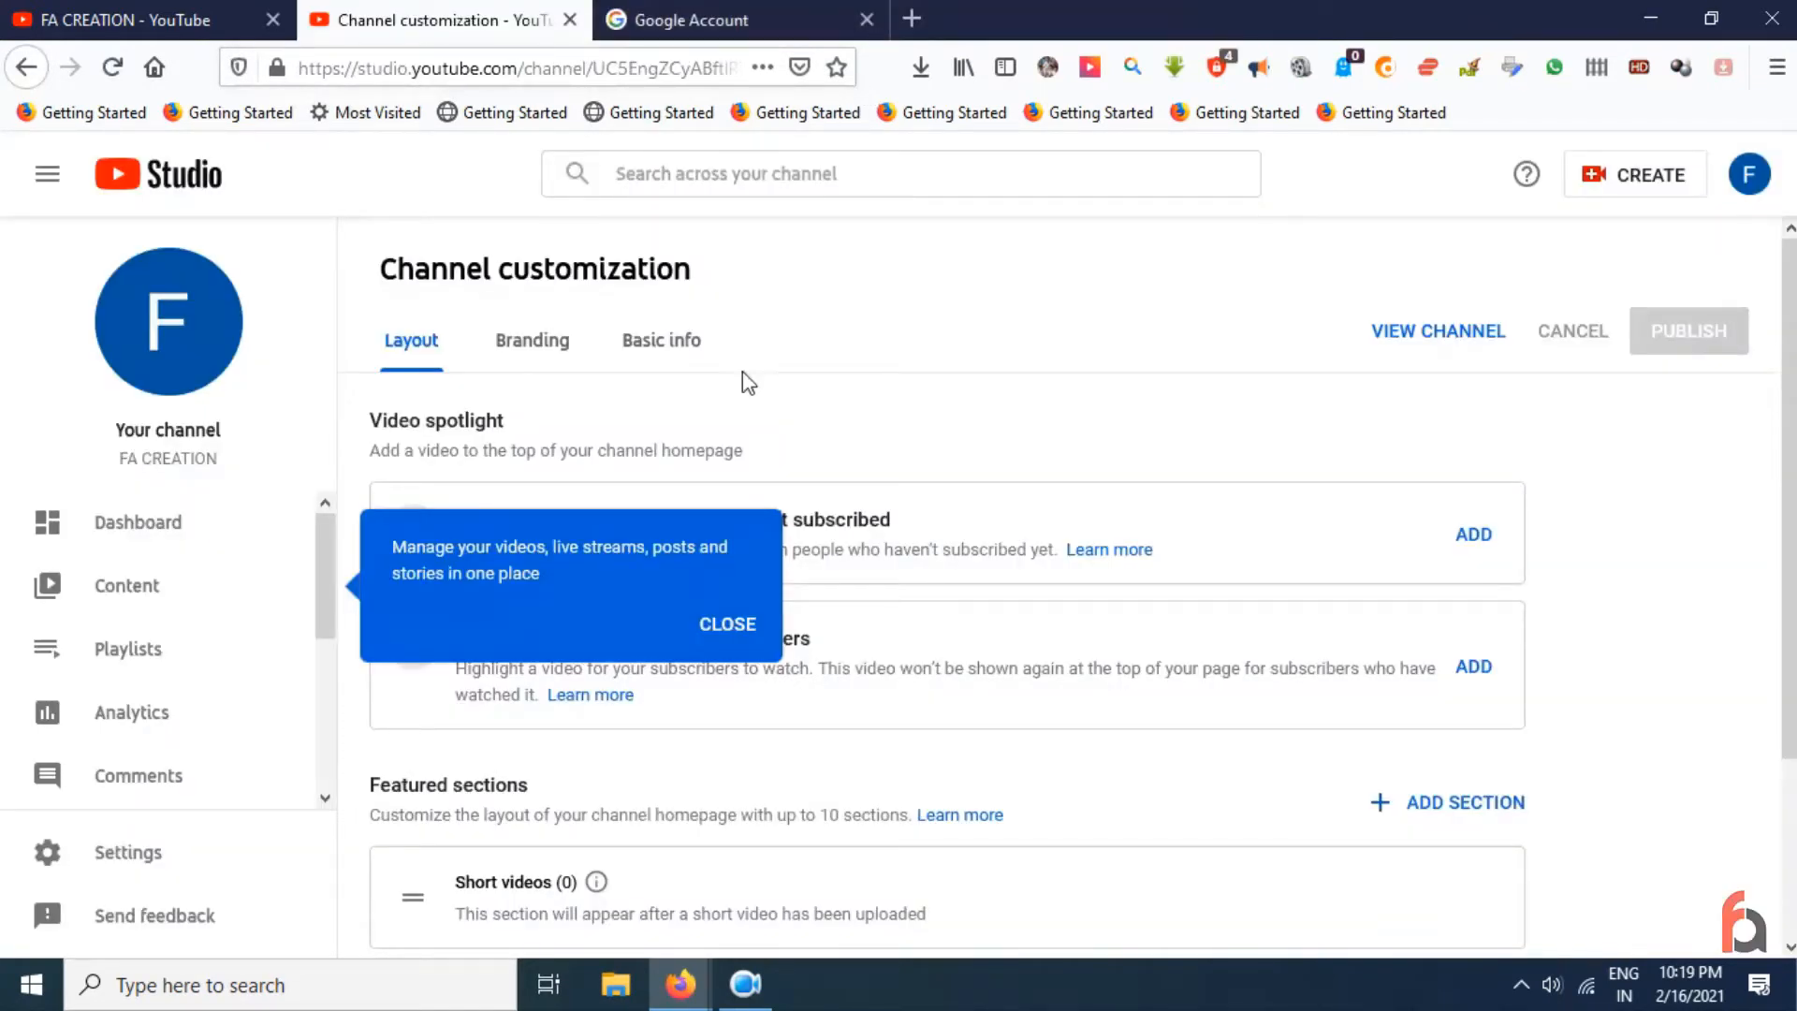
left_click(729, 625)
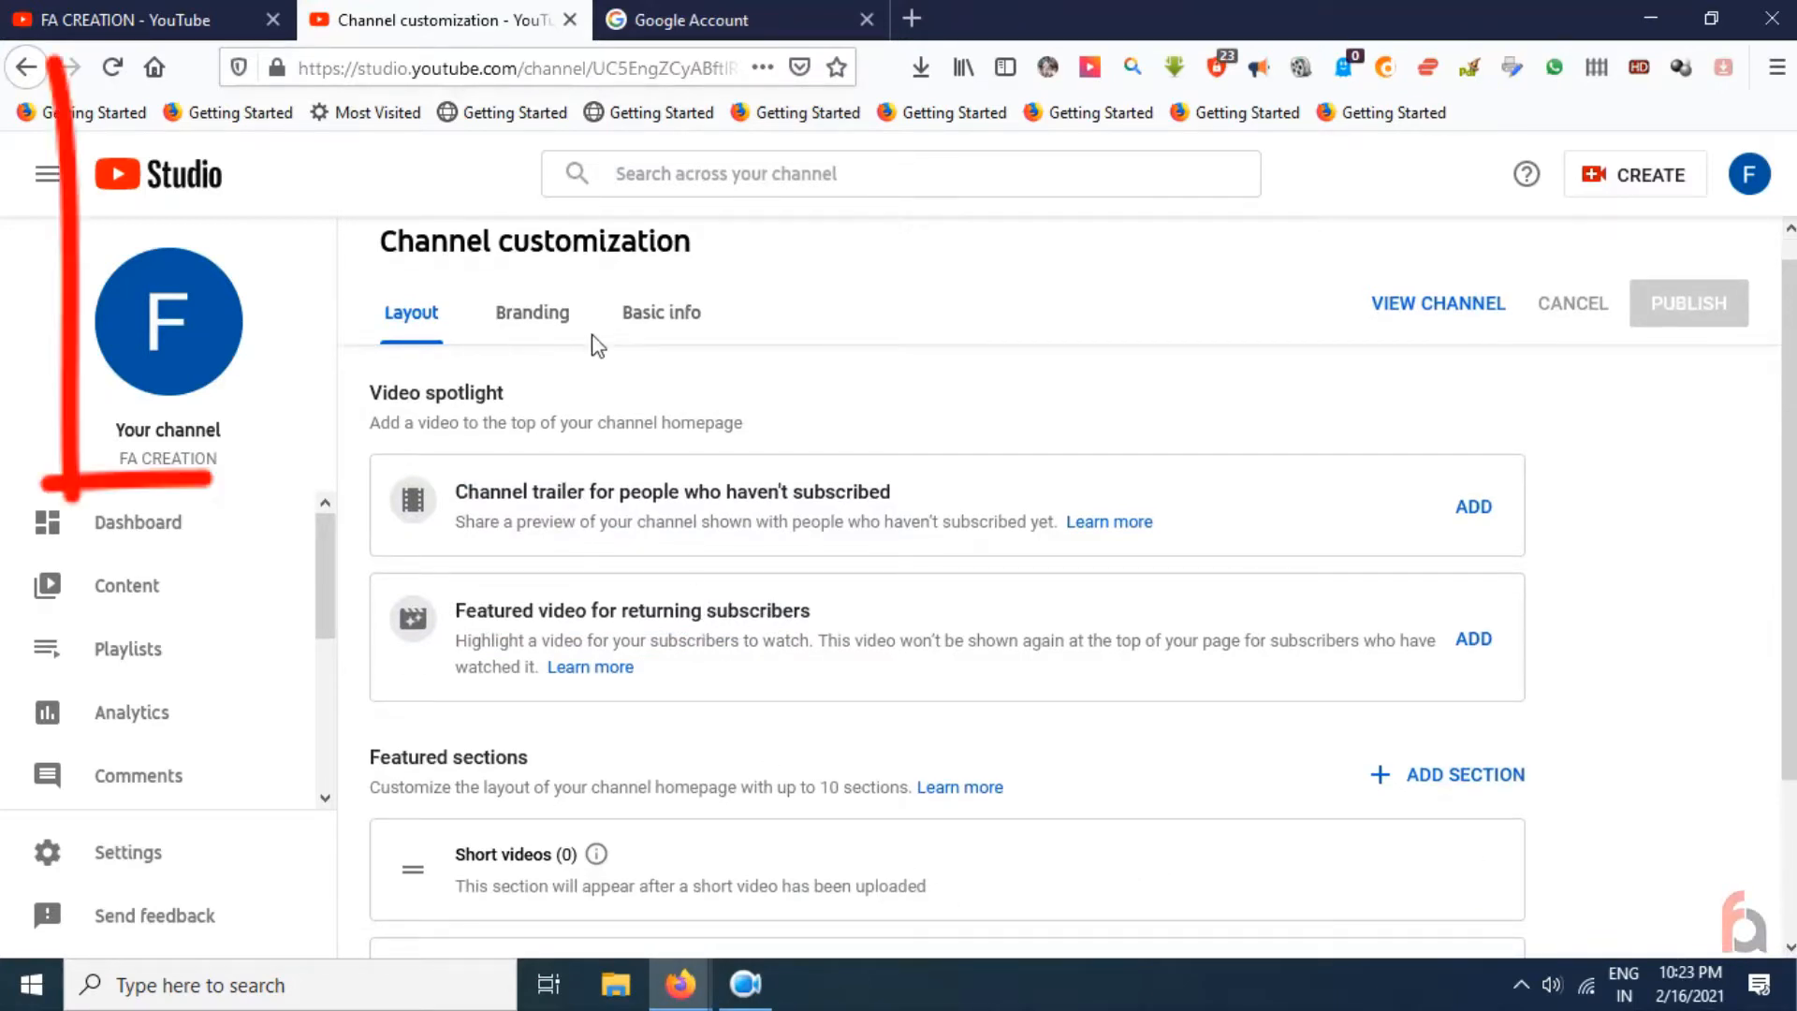
- In the channel's branding settings, choose Fa logo.png from the Pictures folder as the profile picture
left_click(522, 318)
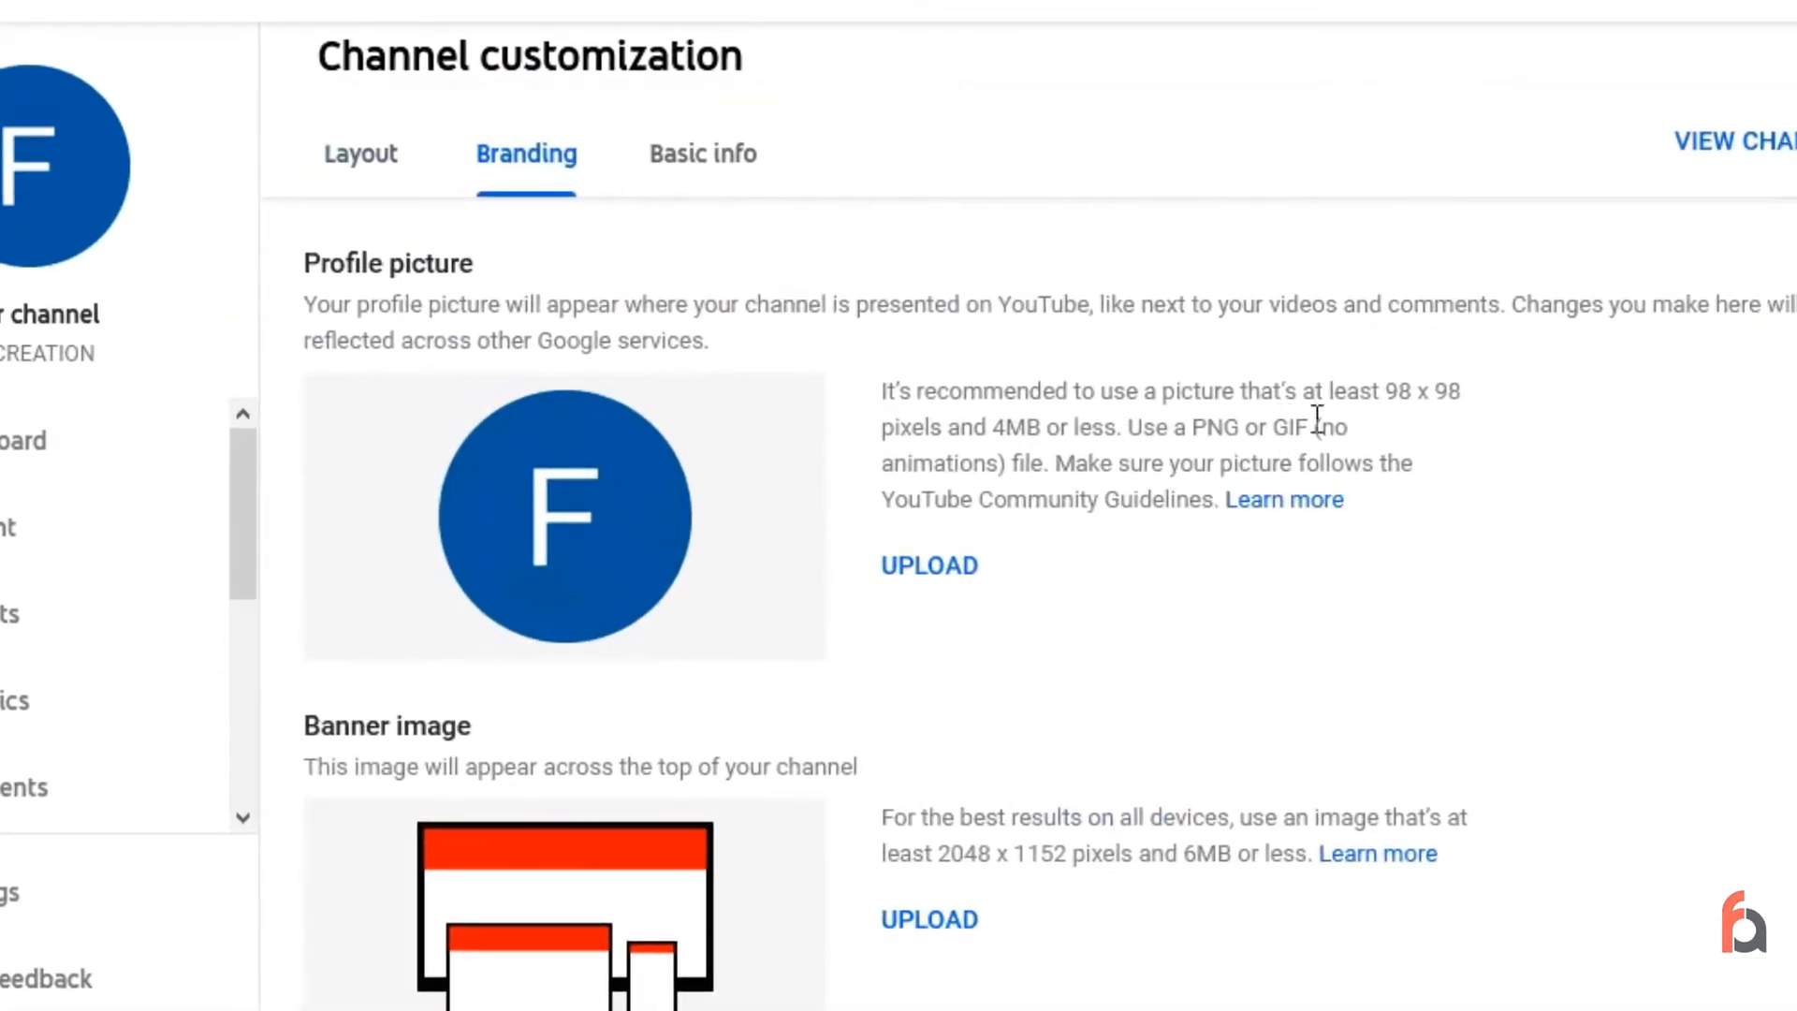
mouse_move(1386, 391)
left_mouse_down()
mouse_move(1048, 395)
mouse_move(1041, 423)
left_mouse_up()
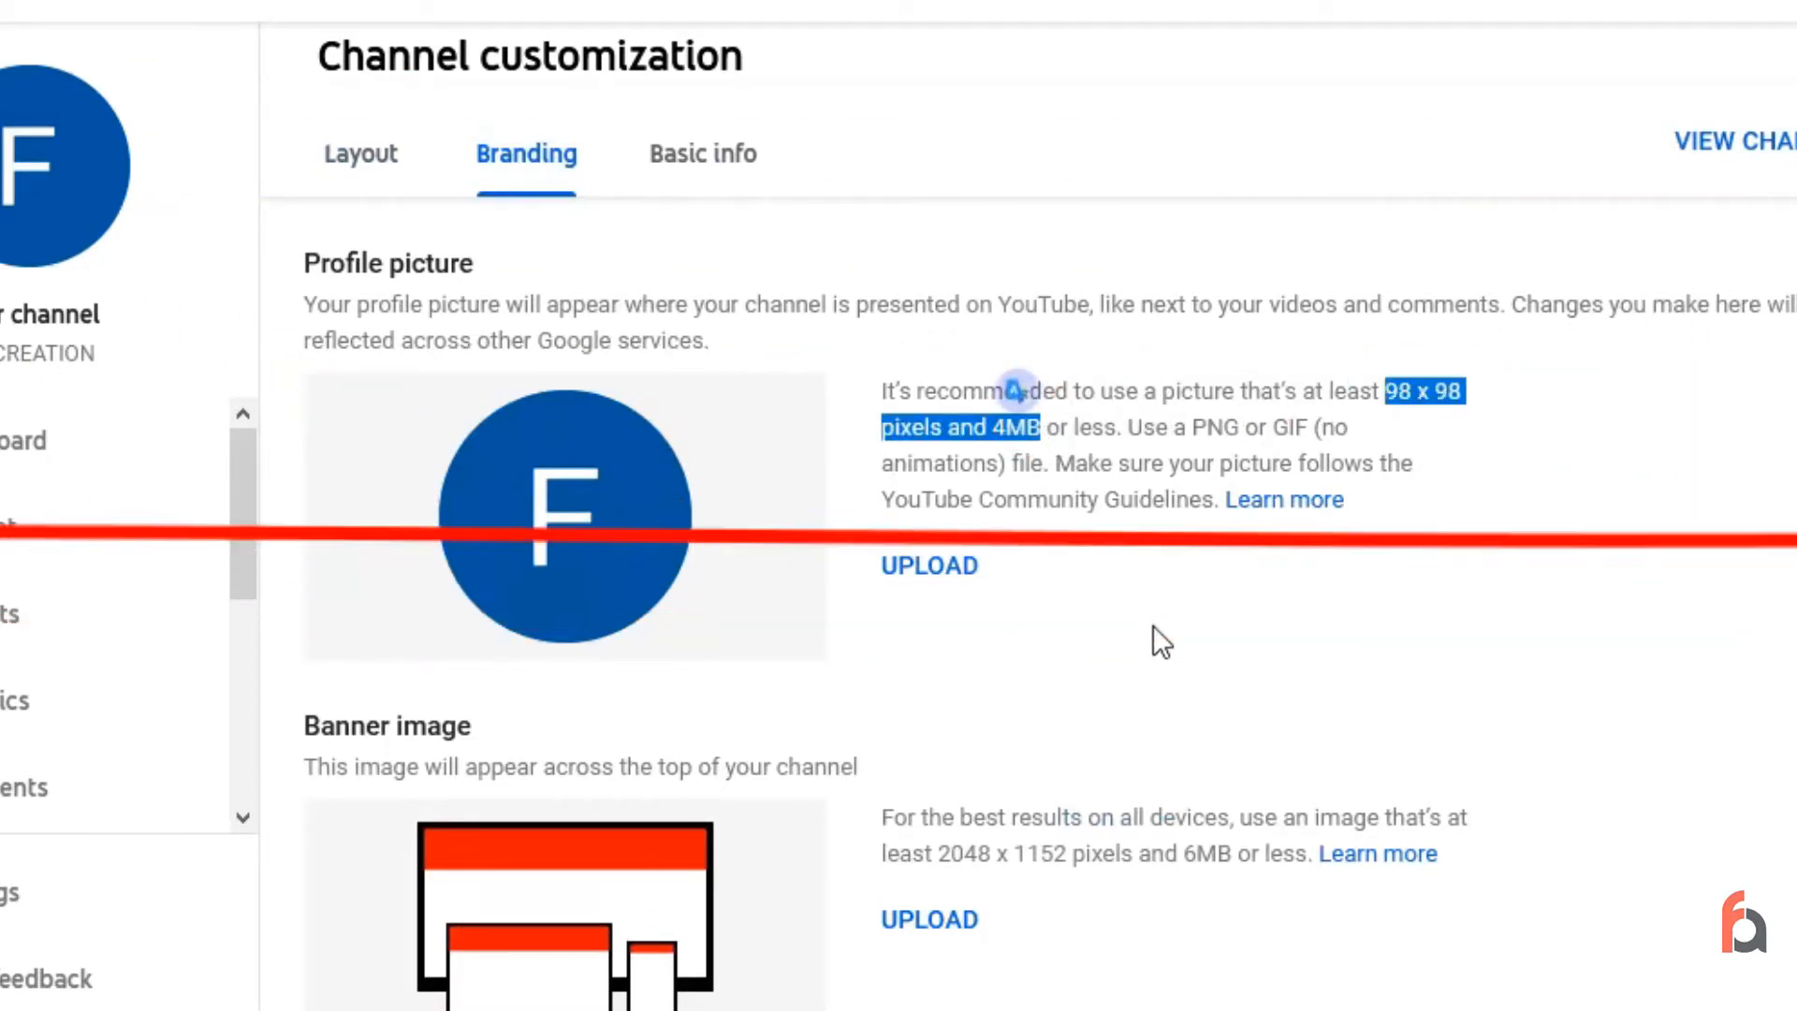
left_click(1155, 642)
left_click(942, 595)
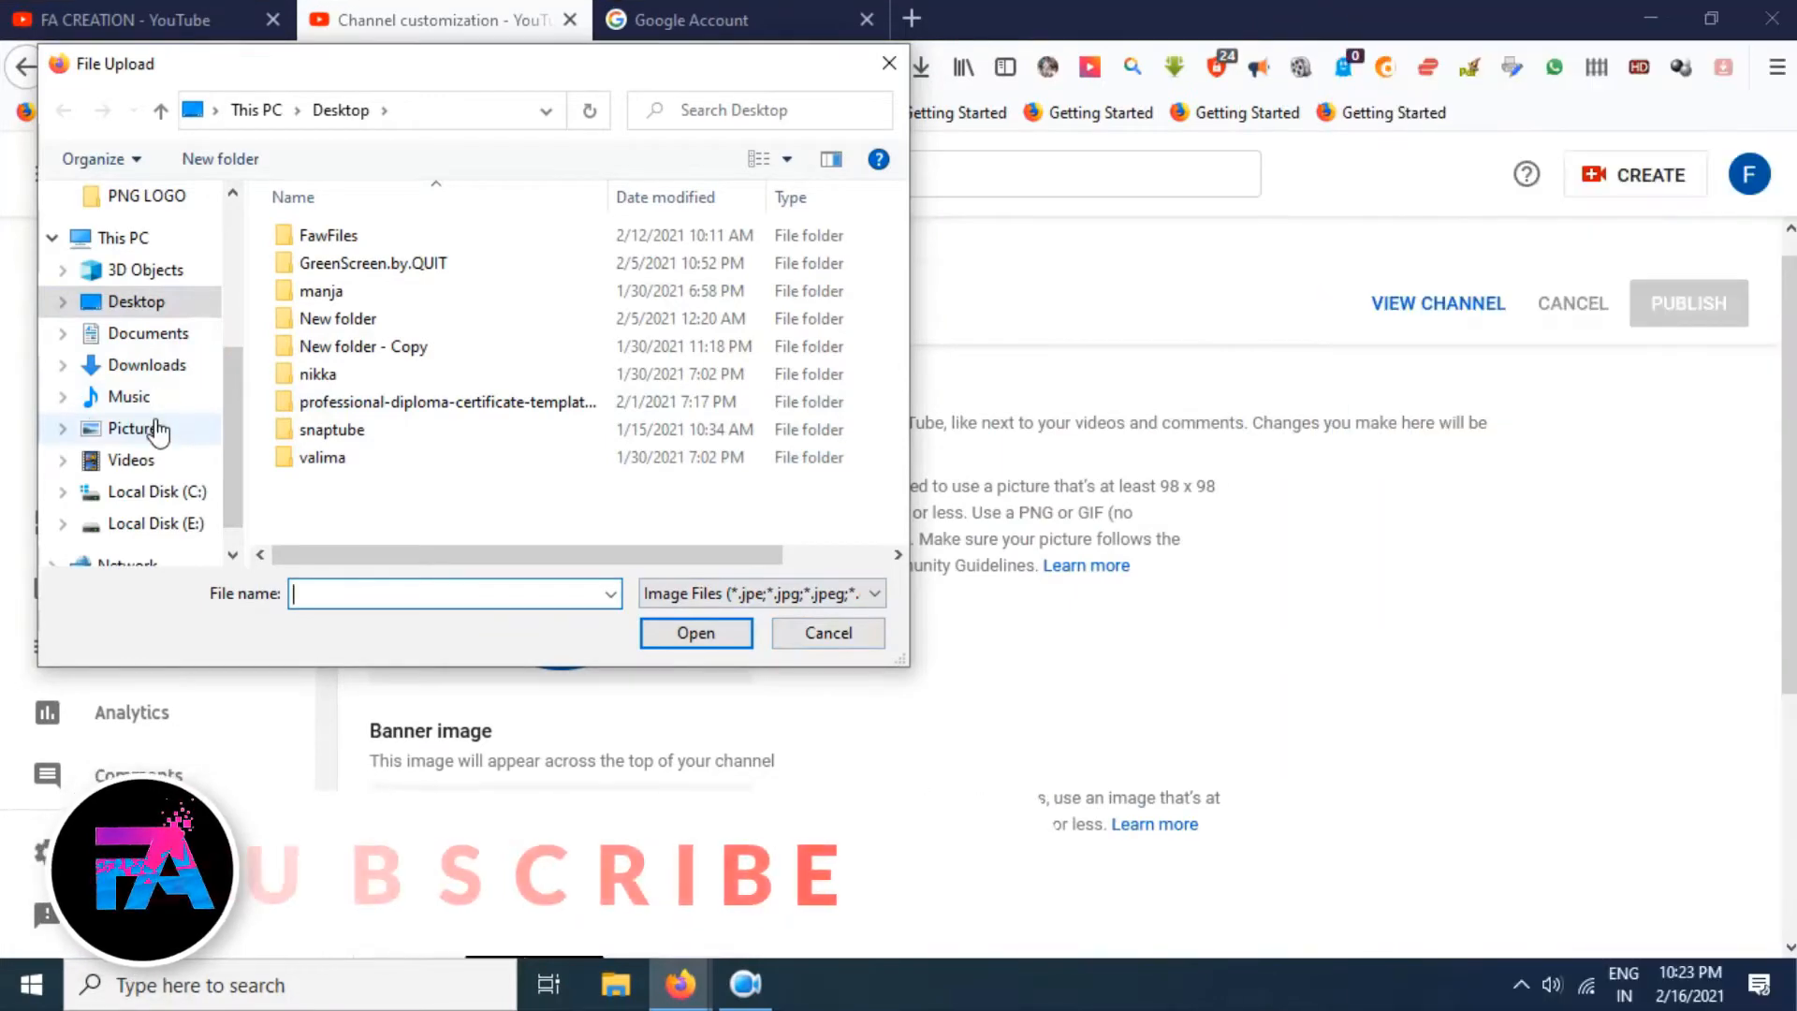
left_click(157, 429)
left_click(409, 536)
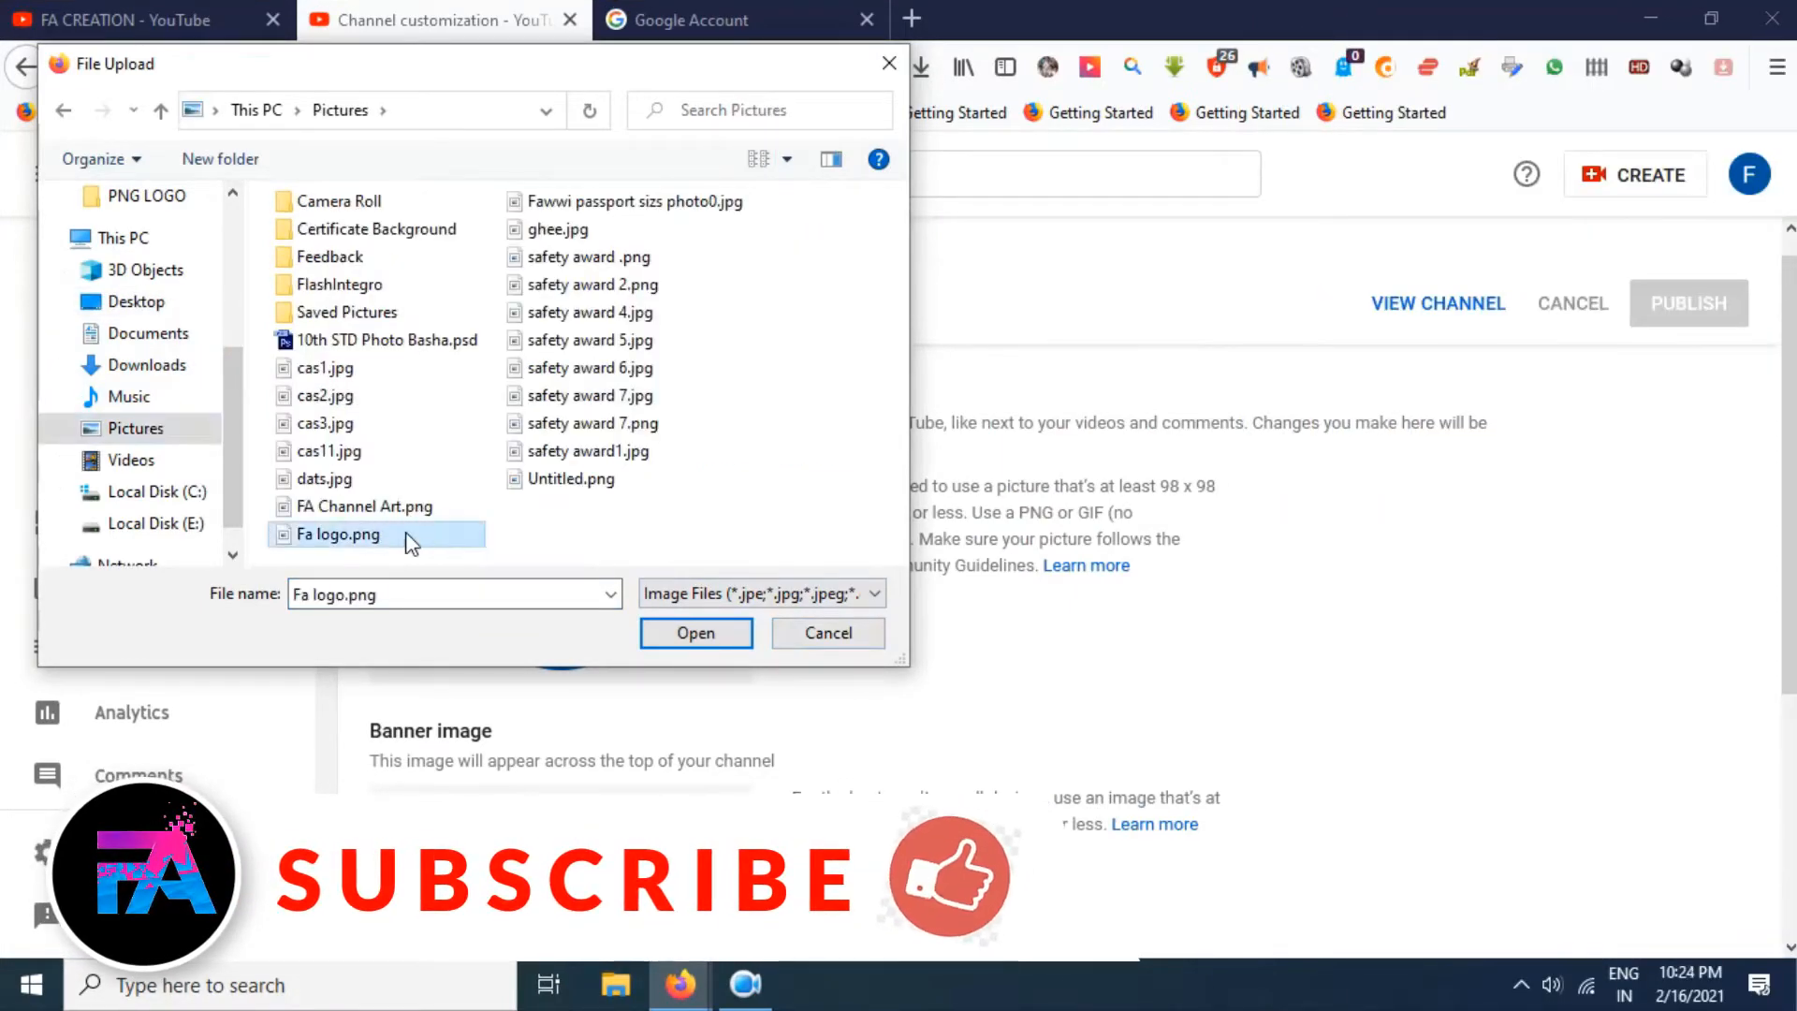
double_click(405, 534)
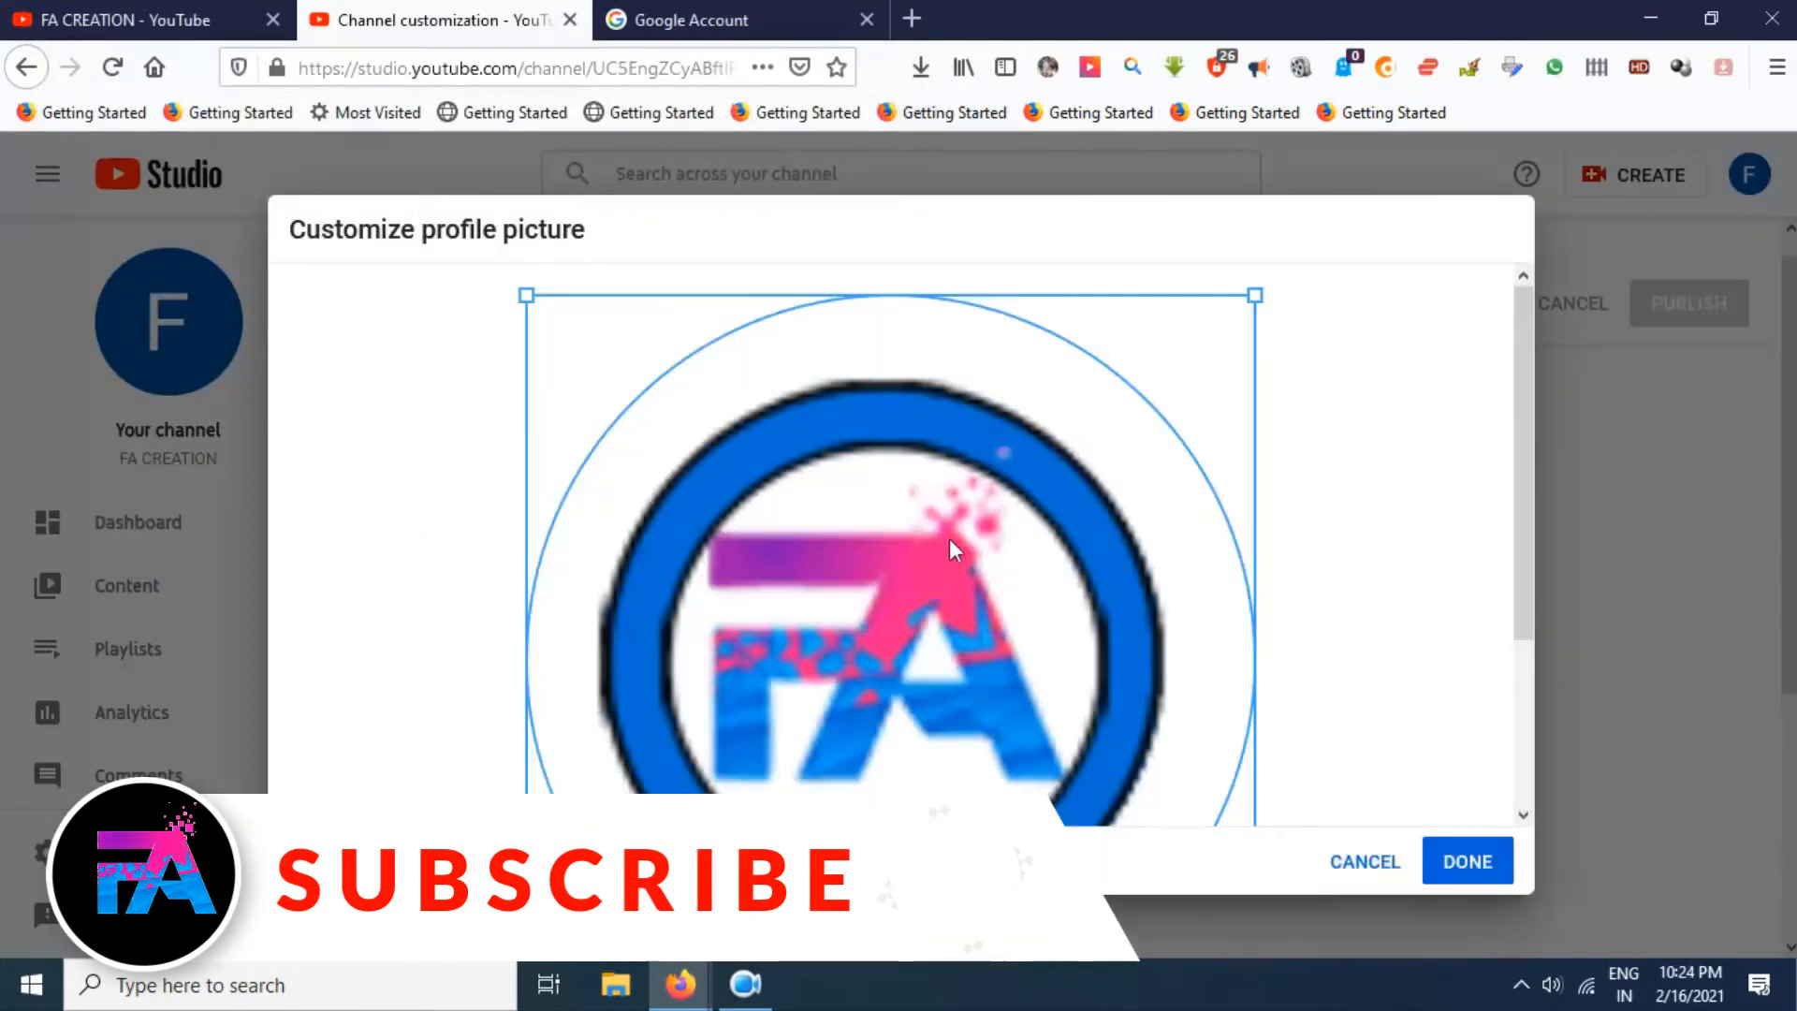
- Crop the profile picture closely around the circular FA logo and accept the crop
scroll(1263, 592, "down", 2)
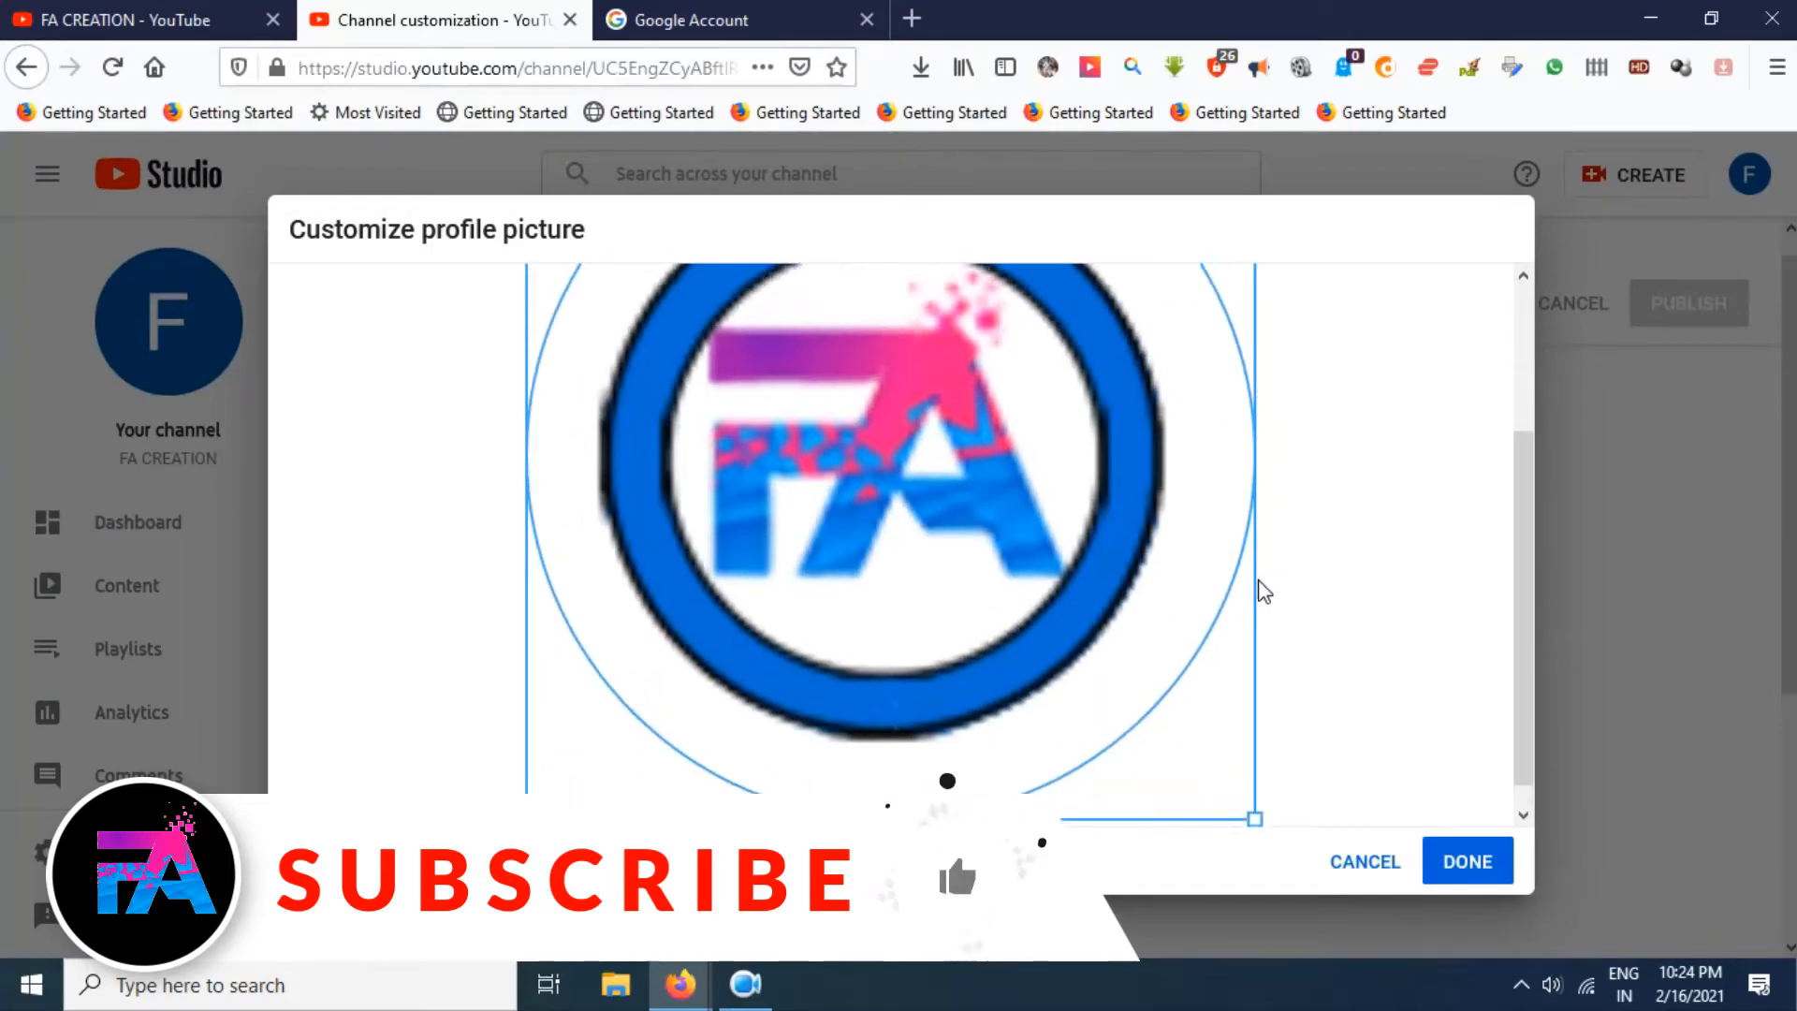
scroll(1275, 593, "up", 2)
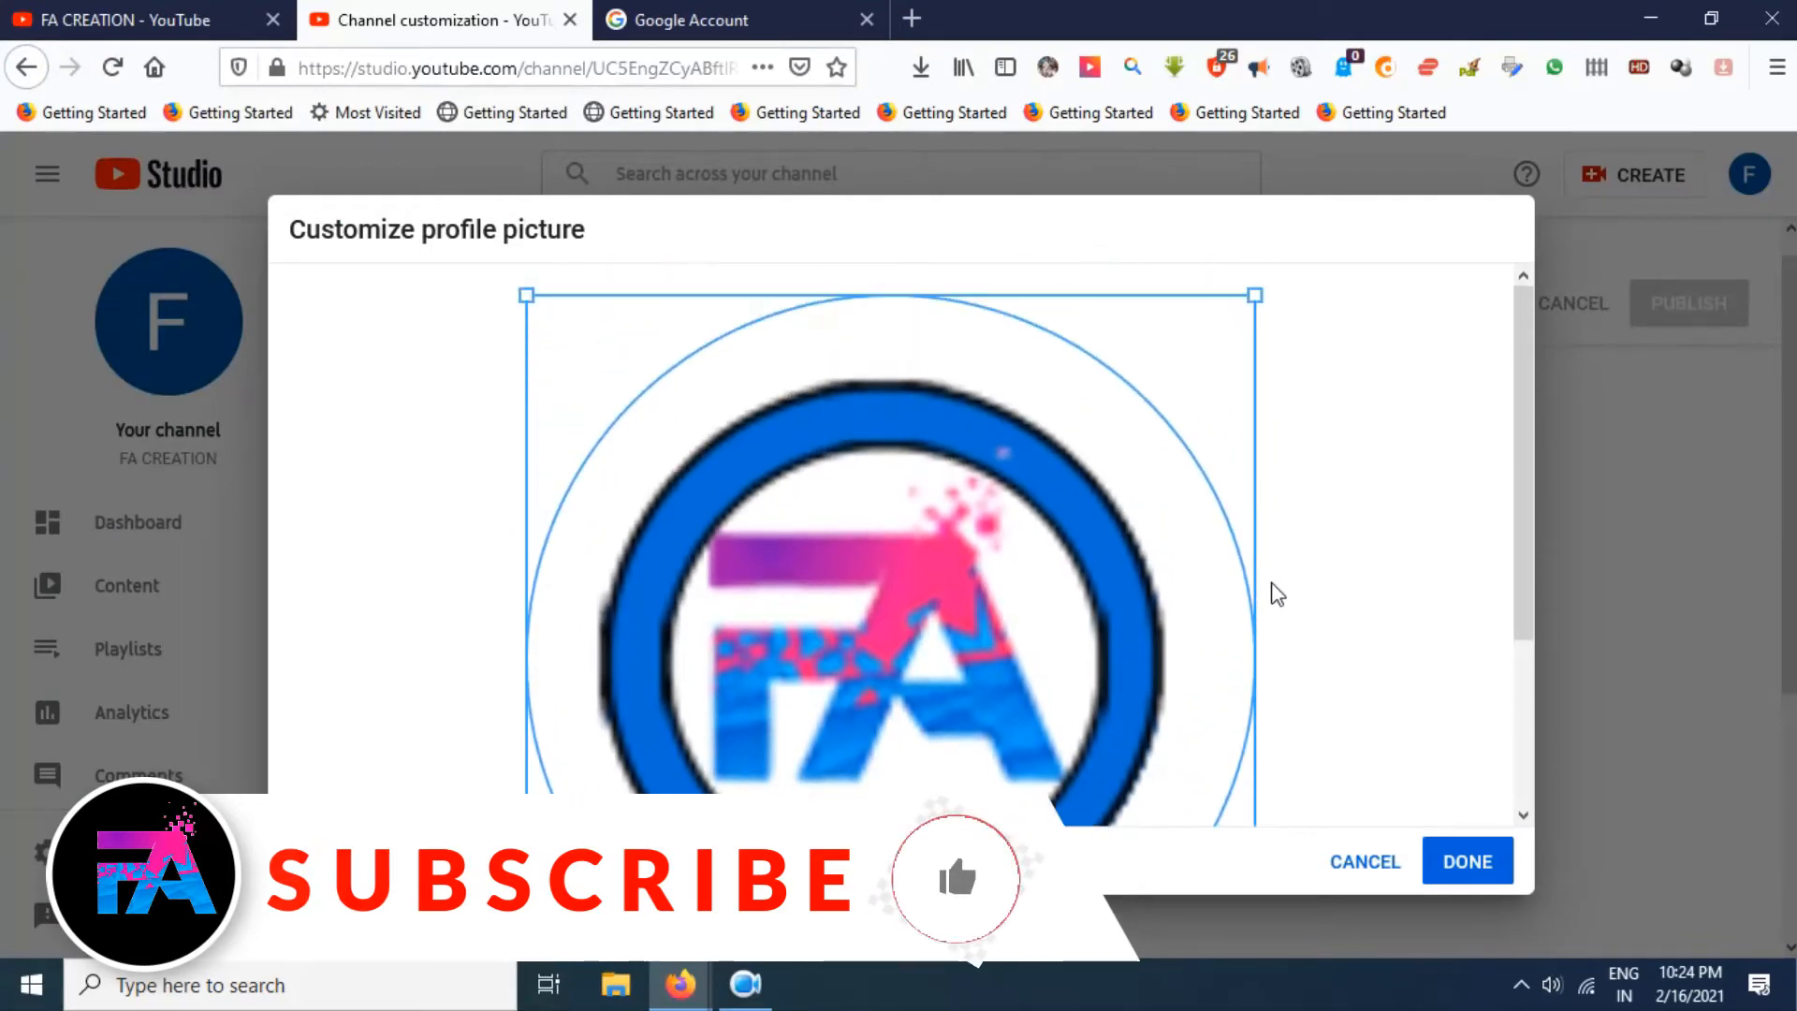
left_click_drag(1254, 295, 1192, 365)
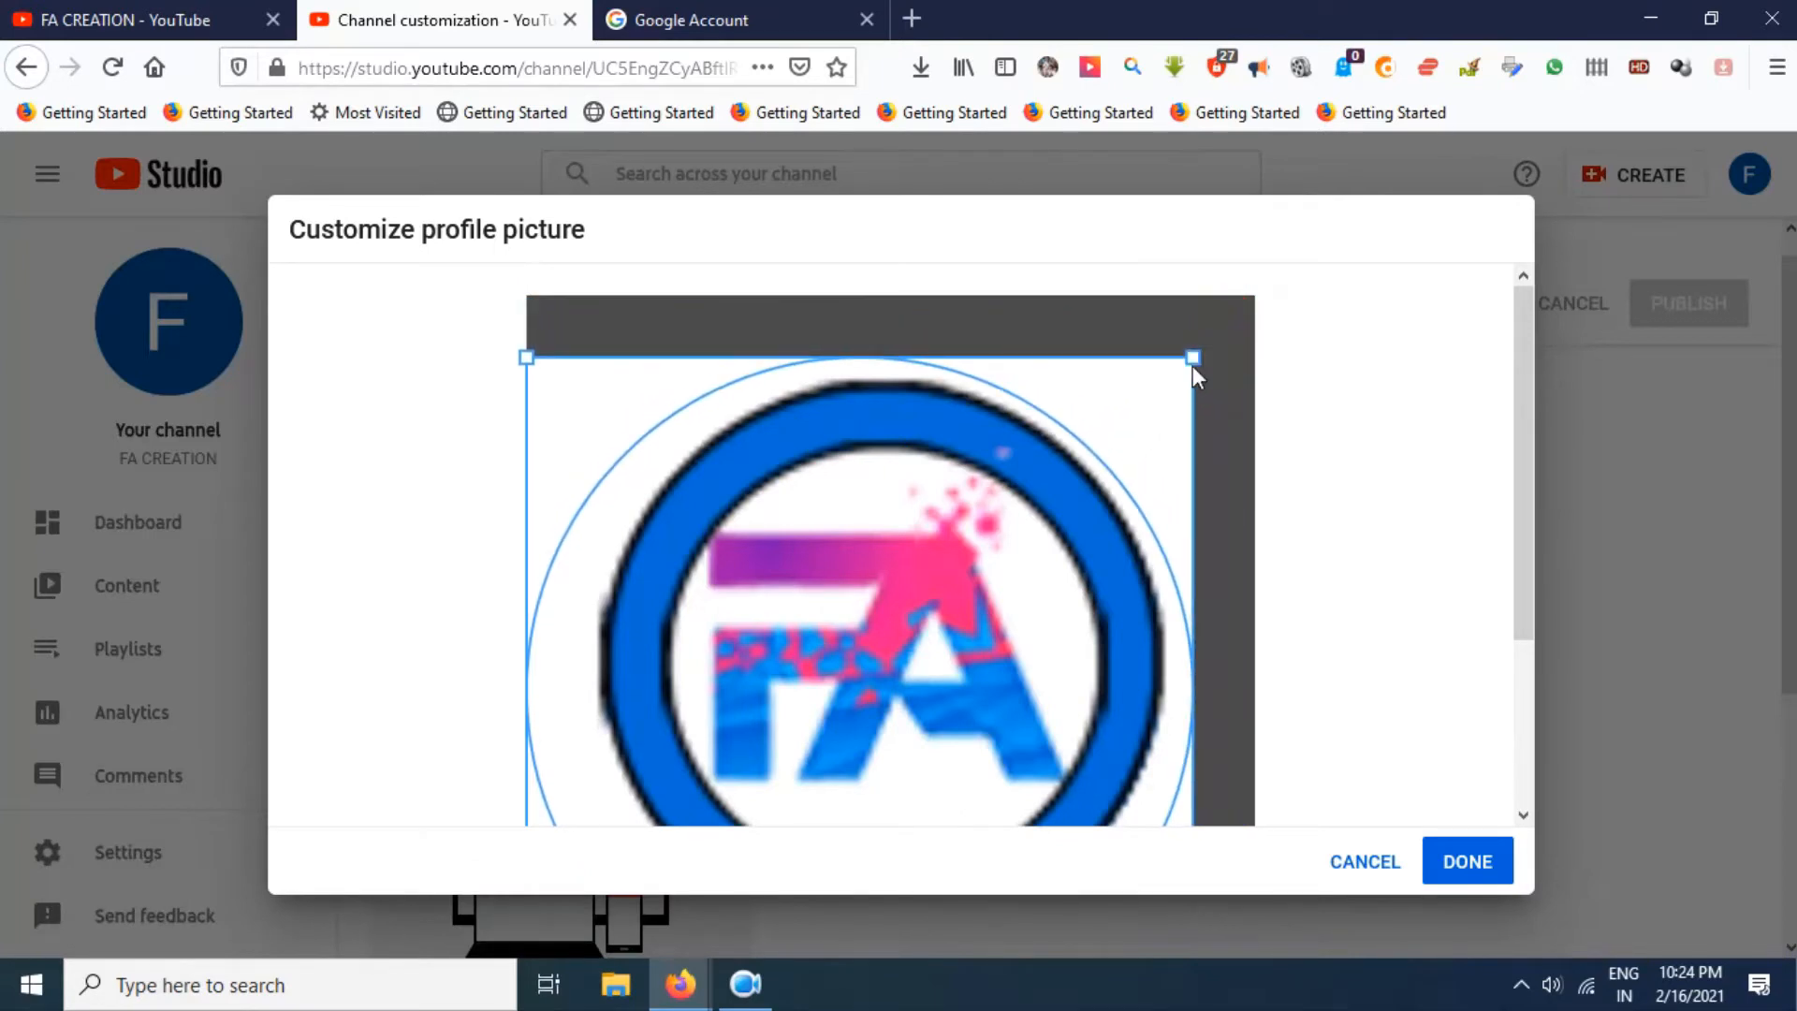
scroll(690, 592, "down", 4)
left_click_drag(524, 790, 606, 717)
scroll(1142, 736, "up", 4)
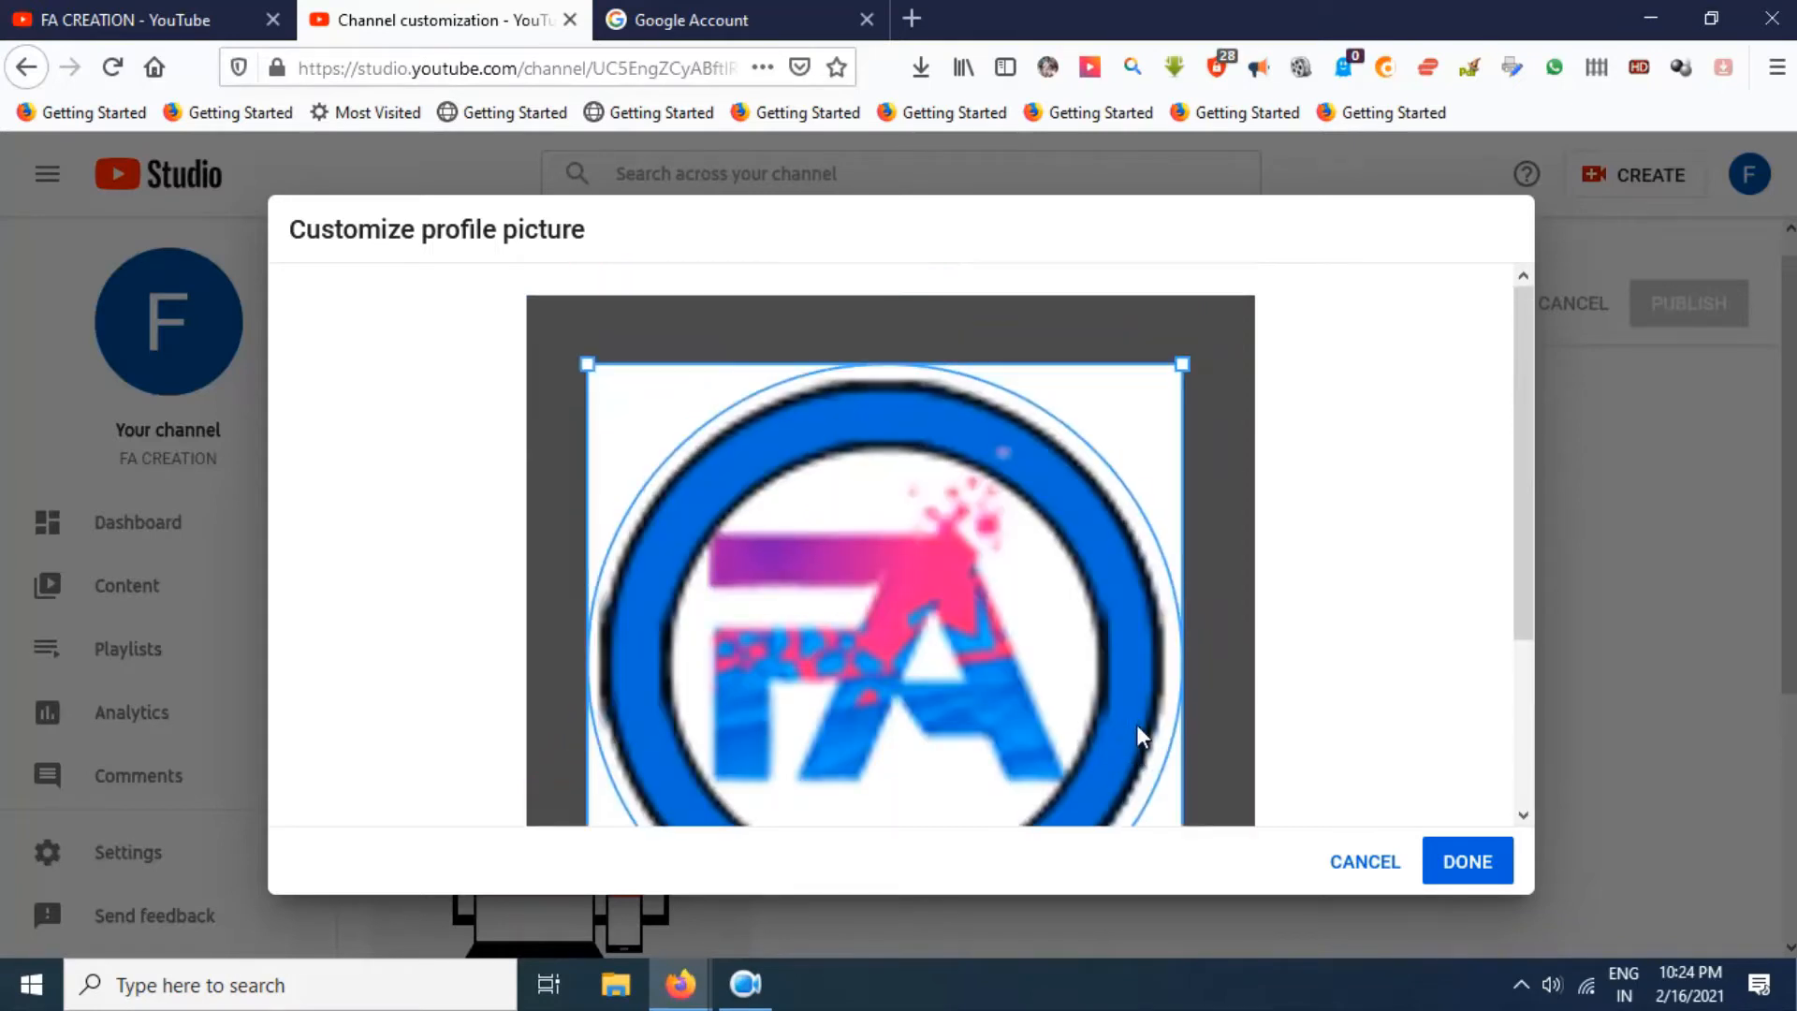
left_click(1450, 861)
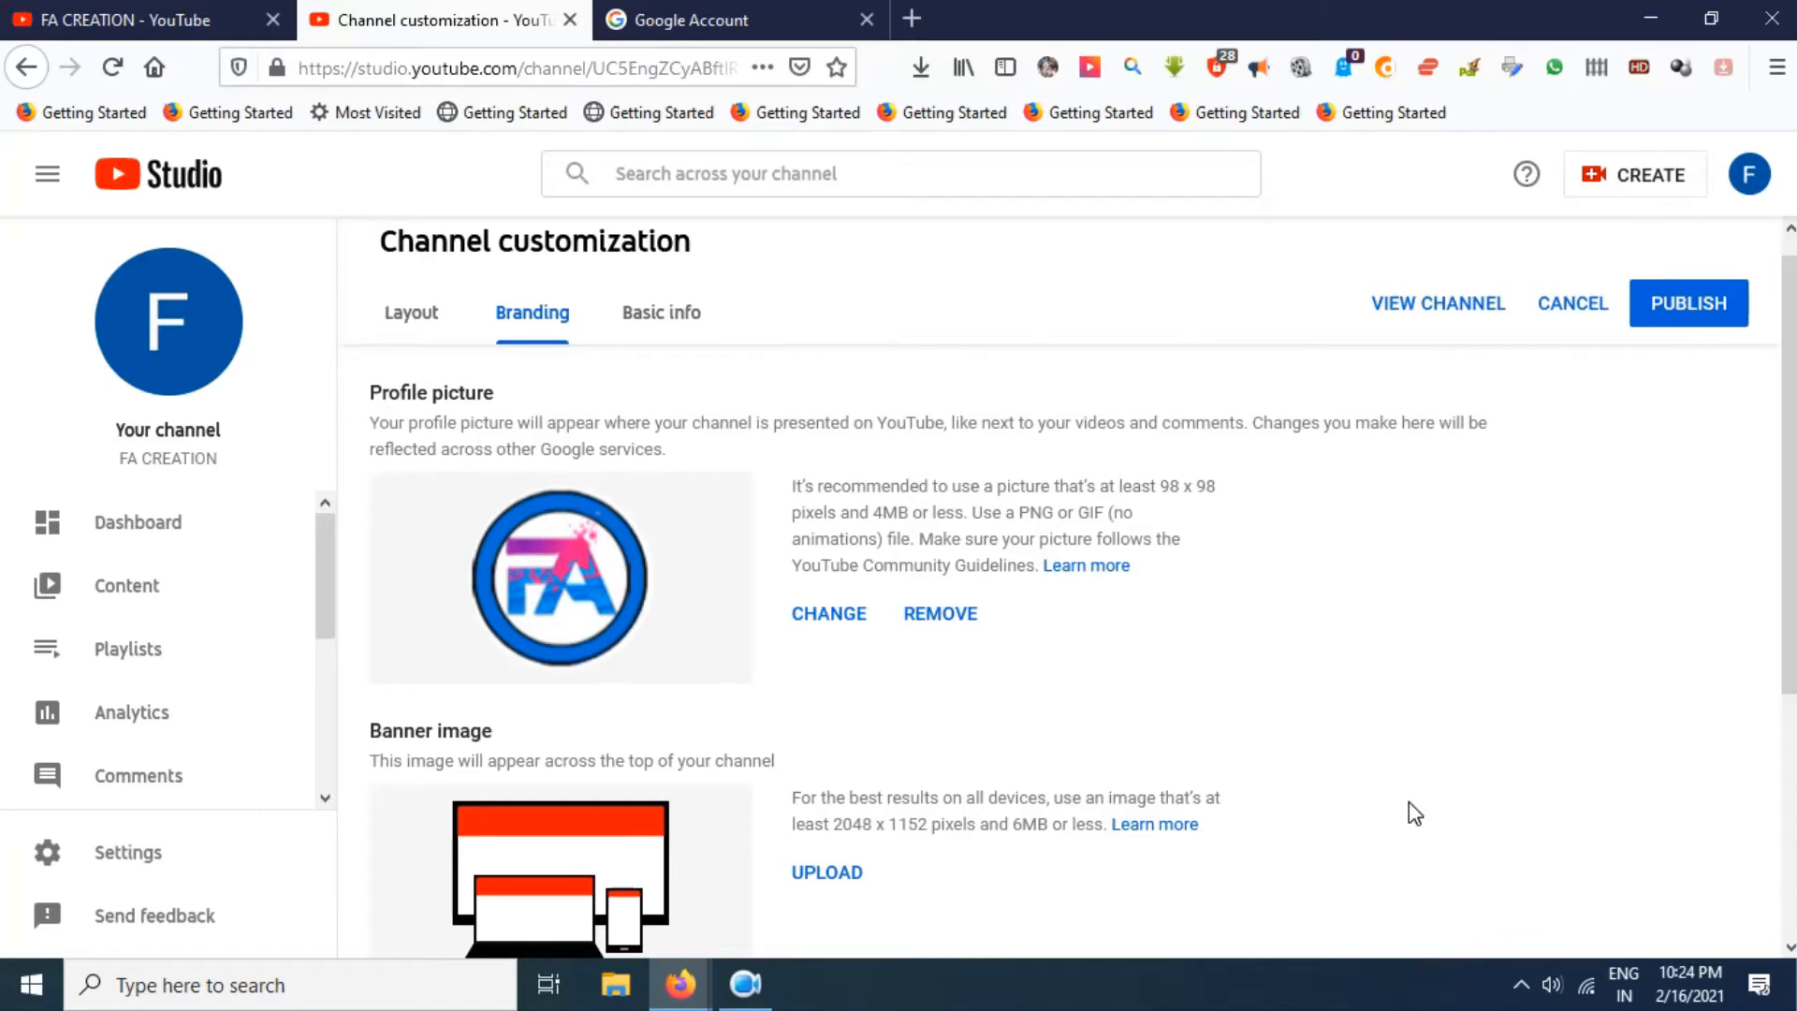
- Upload FA Channel Art.png from the Pictures folder as the banner image and accept its full-size crop
scroll(1409, 810, "down", 1)
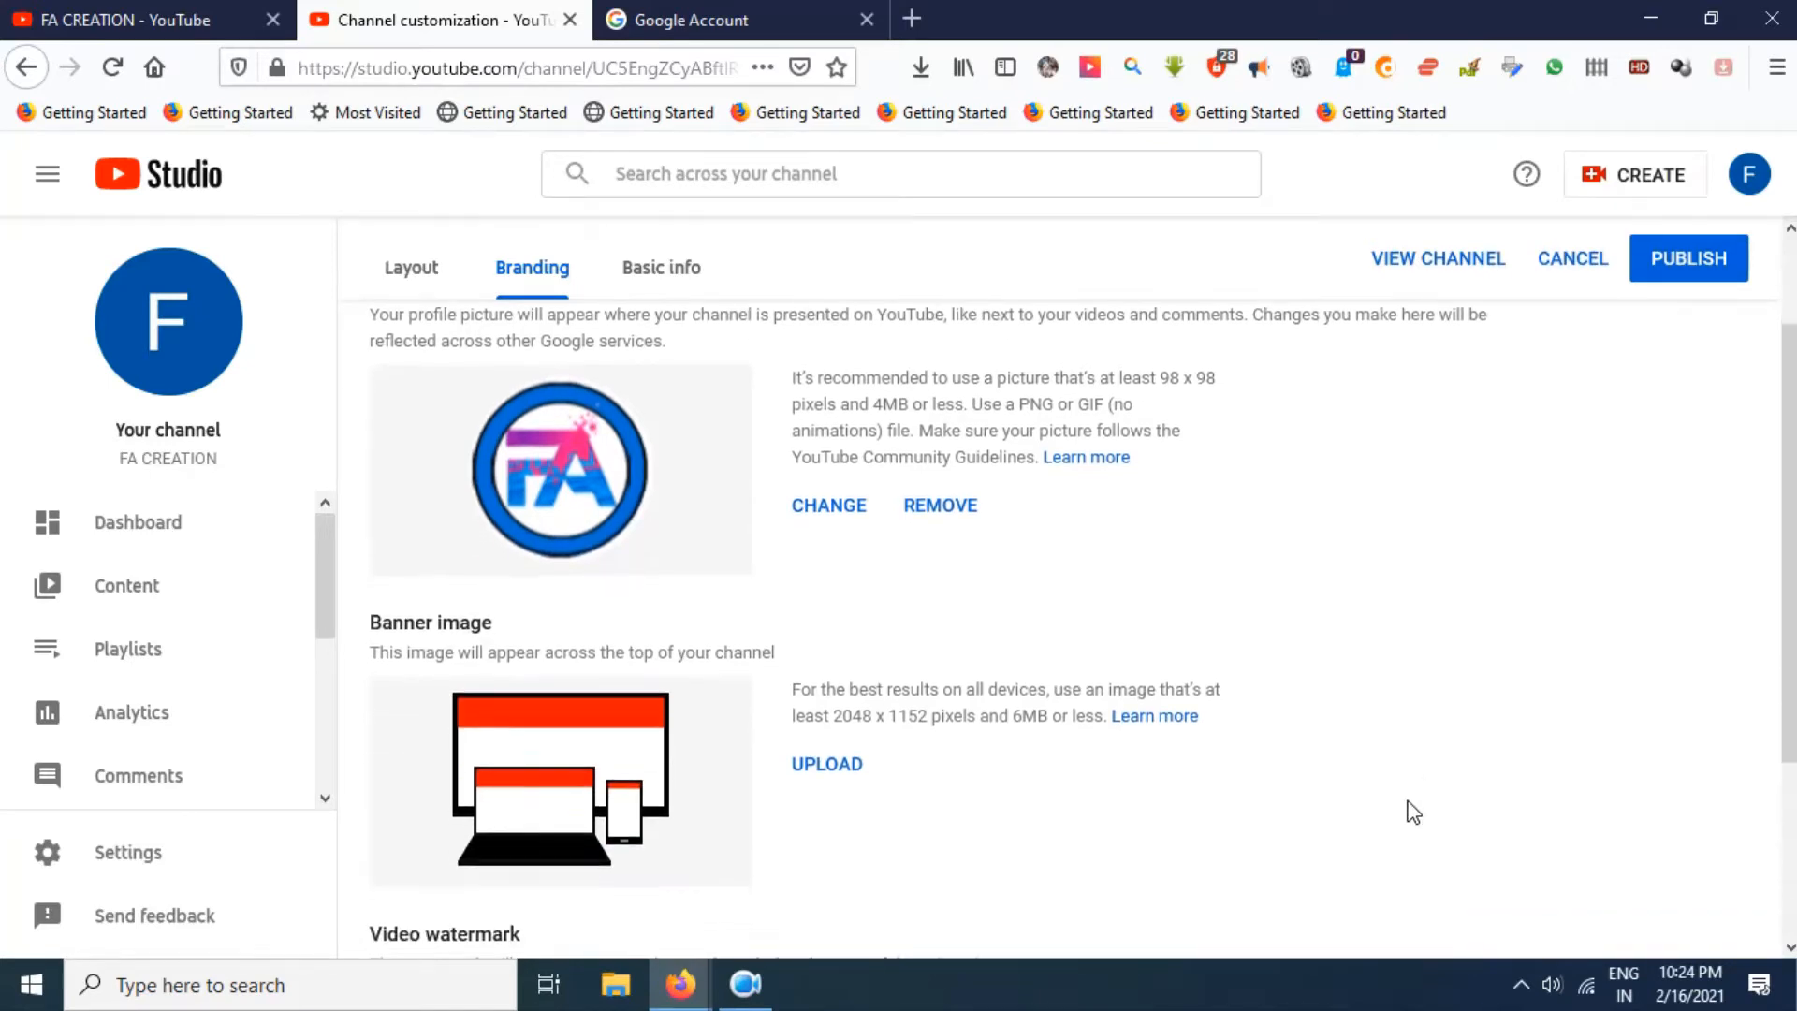
scroll(1408, 810, "down", 1)
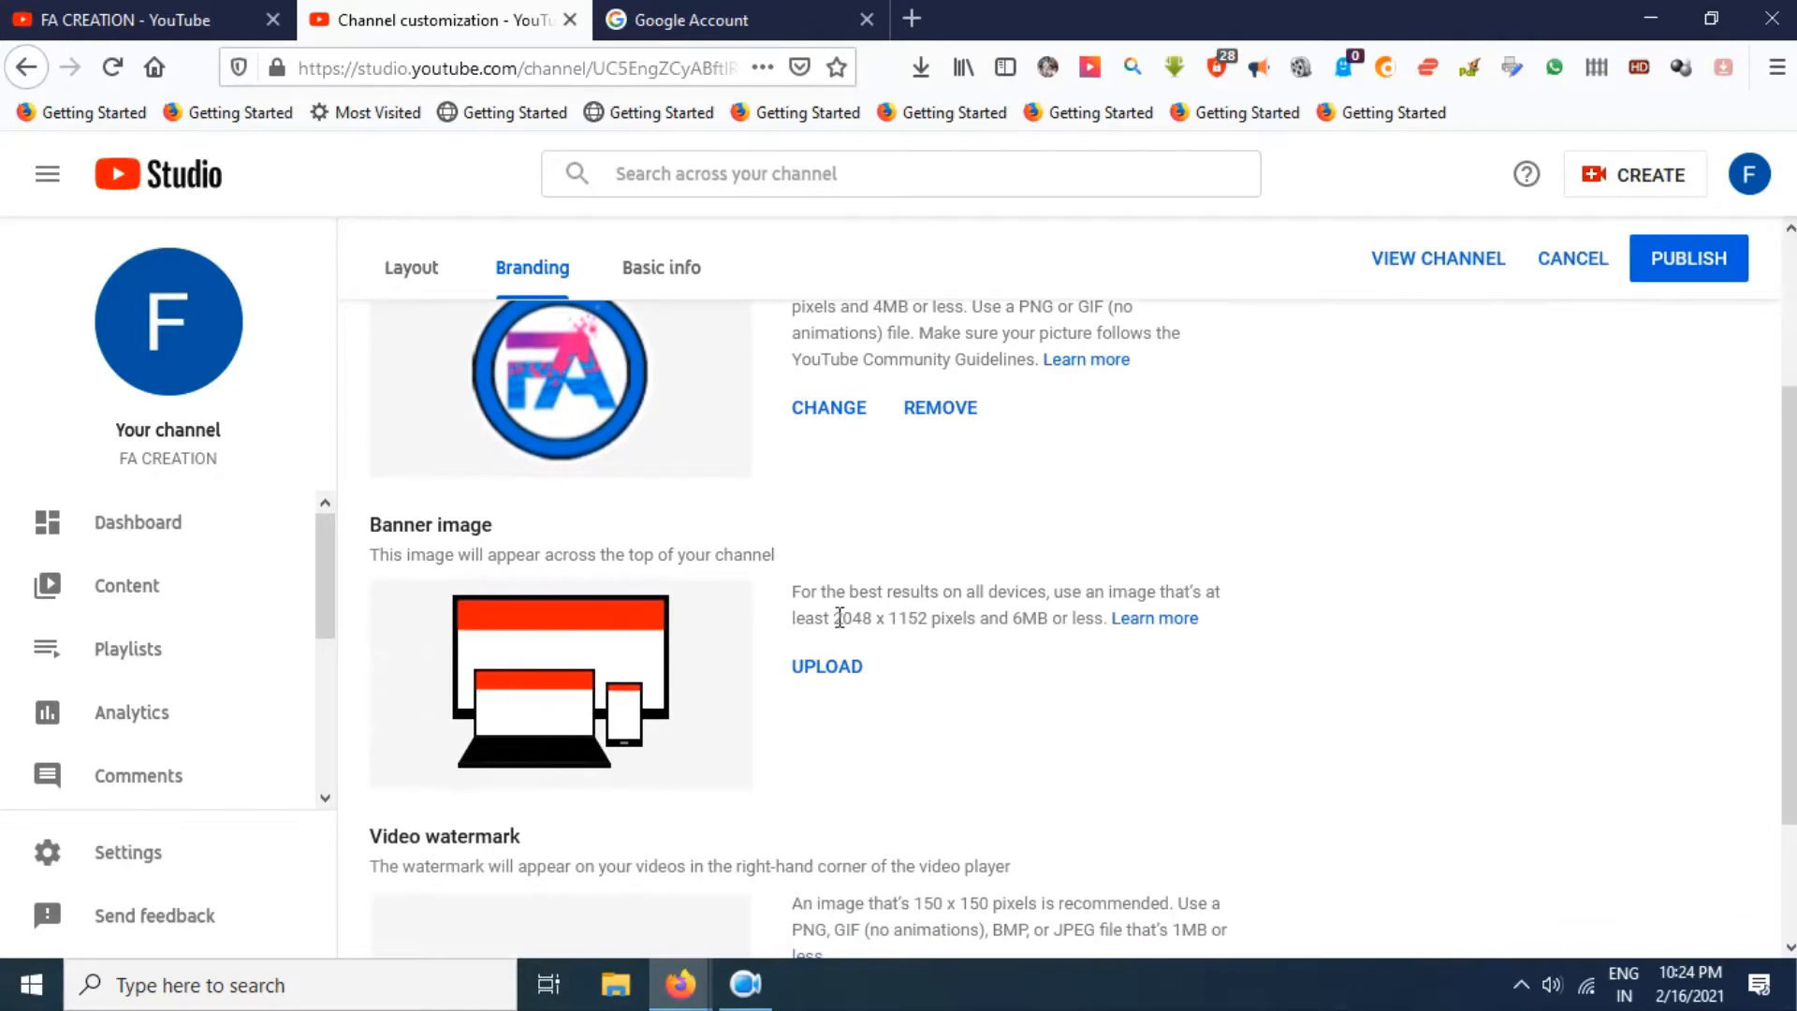
mouse_move(792, 592)
left_mouse_down()
mouse_move(861, 617)
mouse_move(1010, 627)
left_mouse_up()
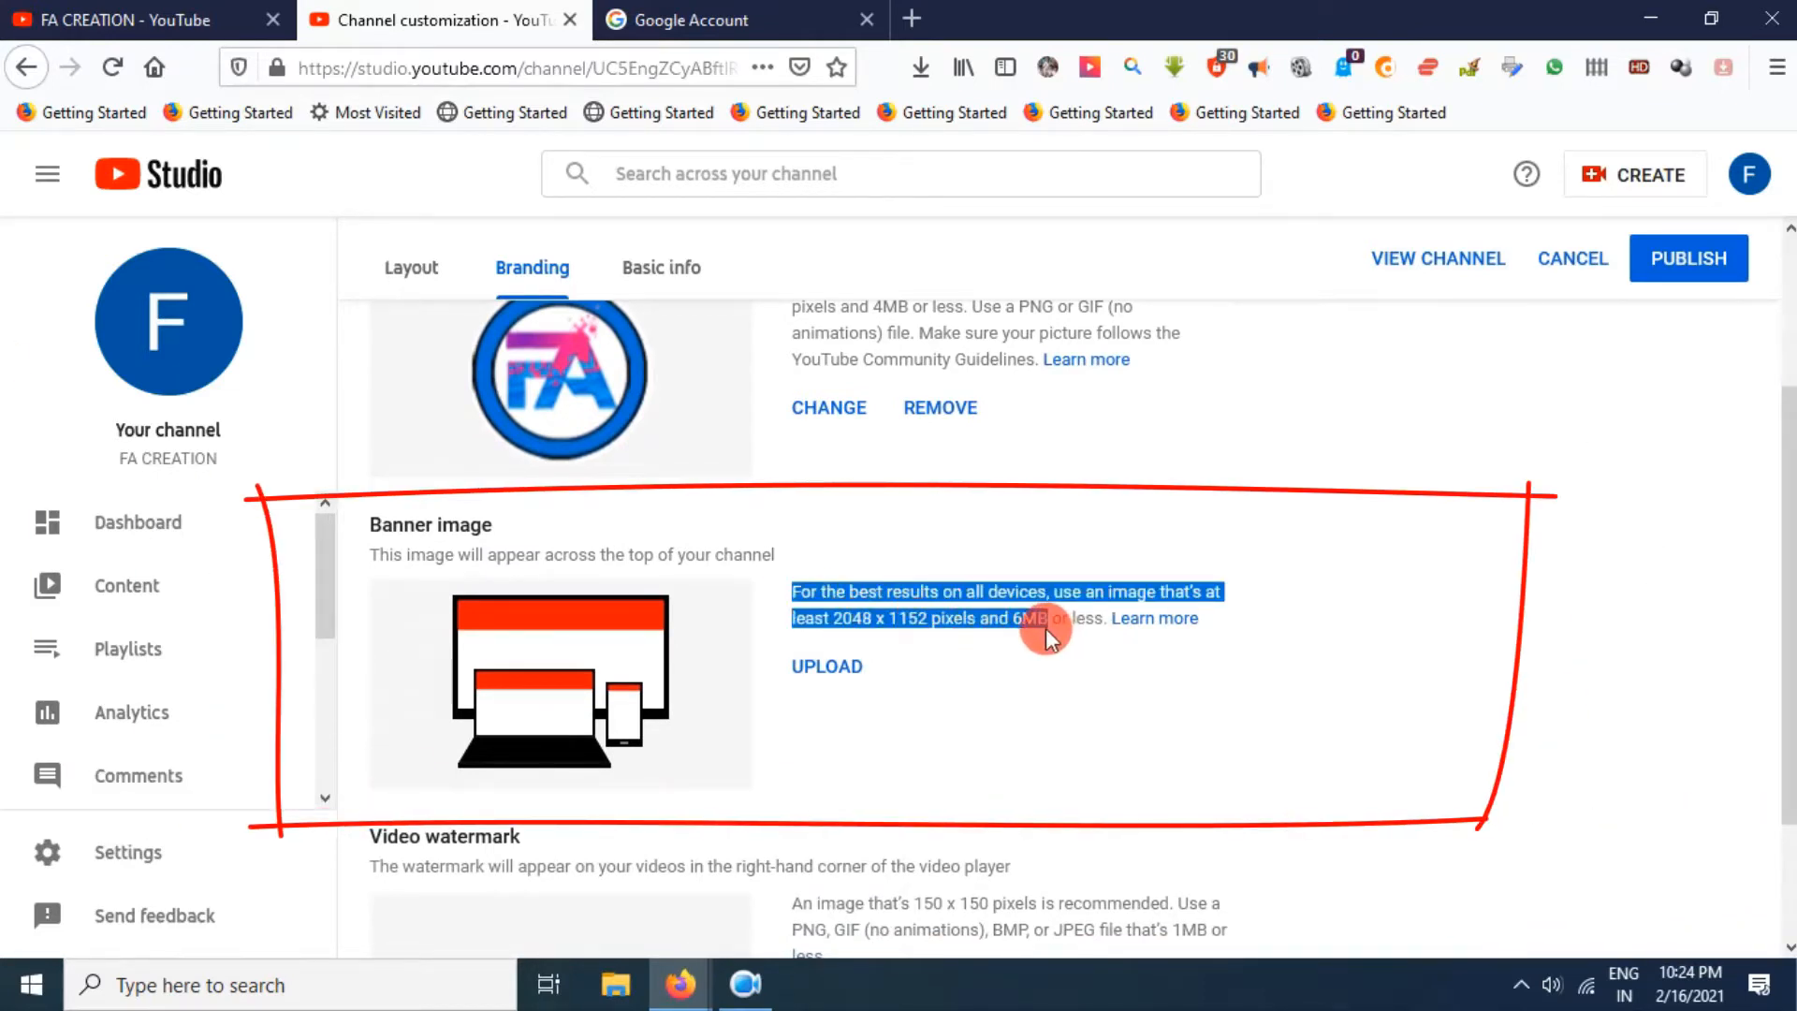
left_click(975, 670)
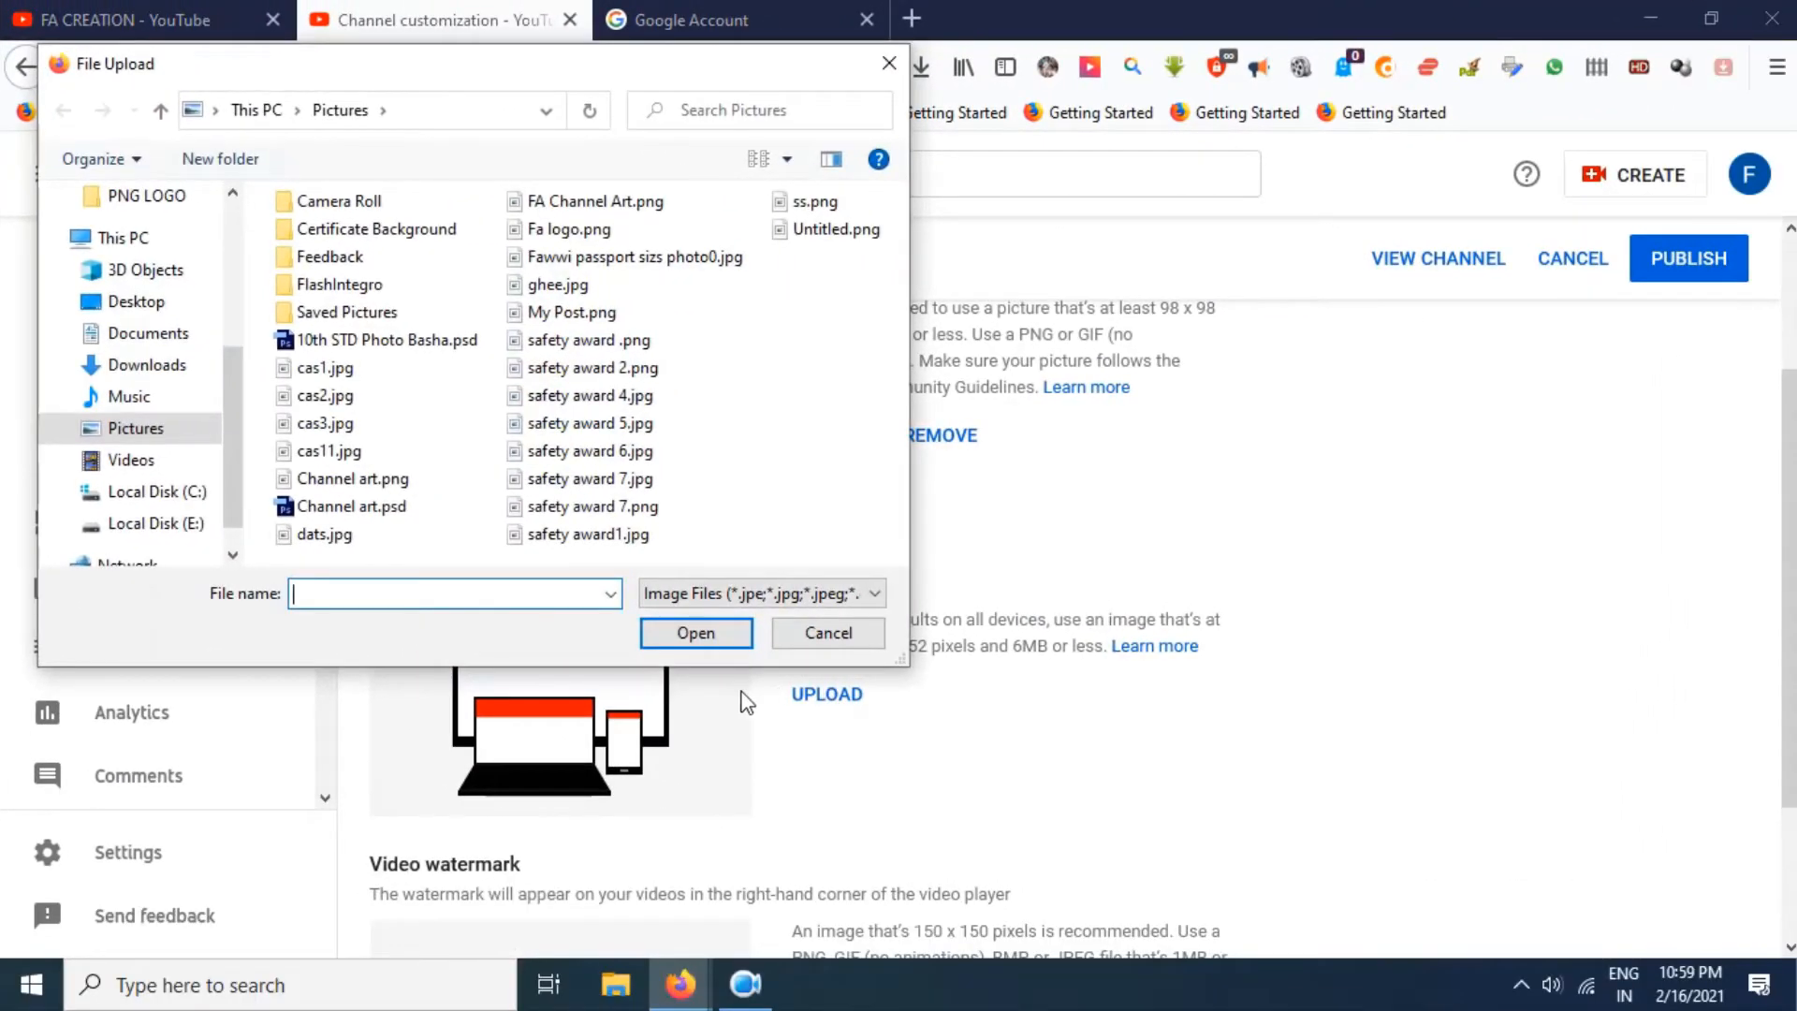
double_click(629, 204)
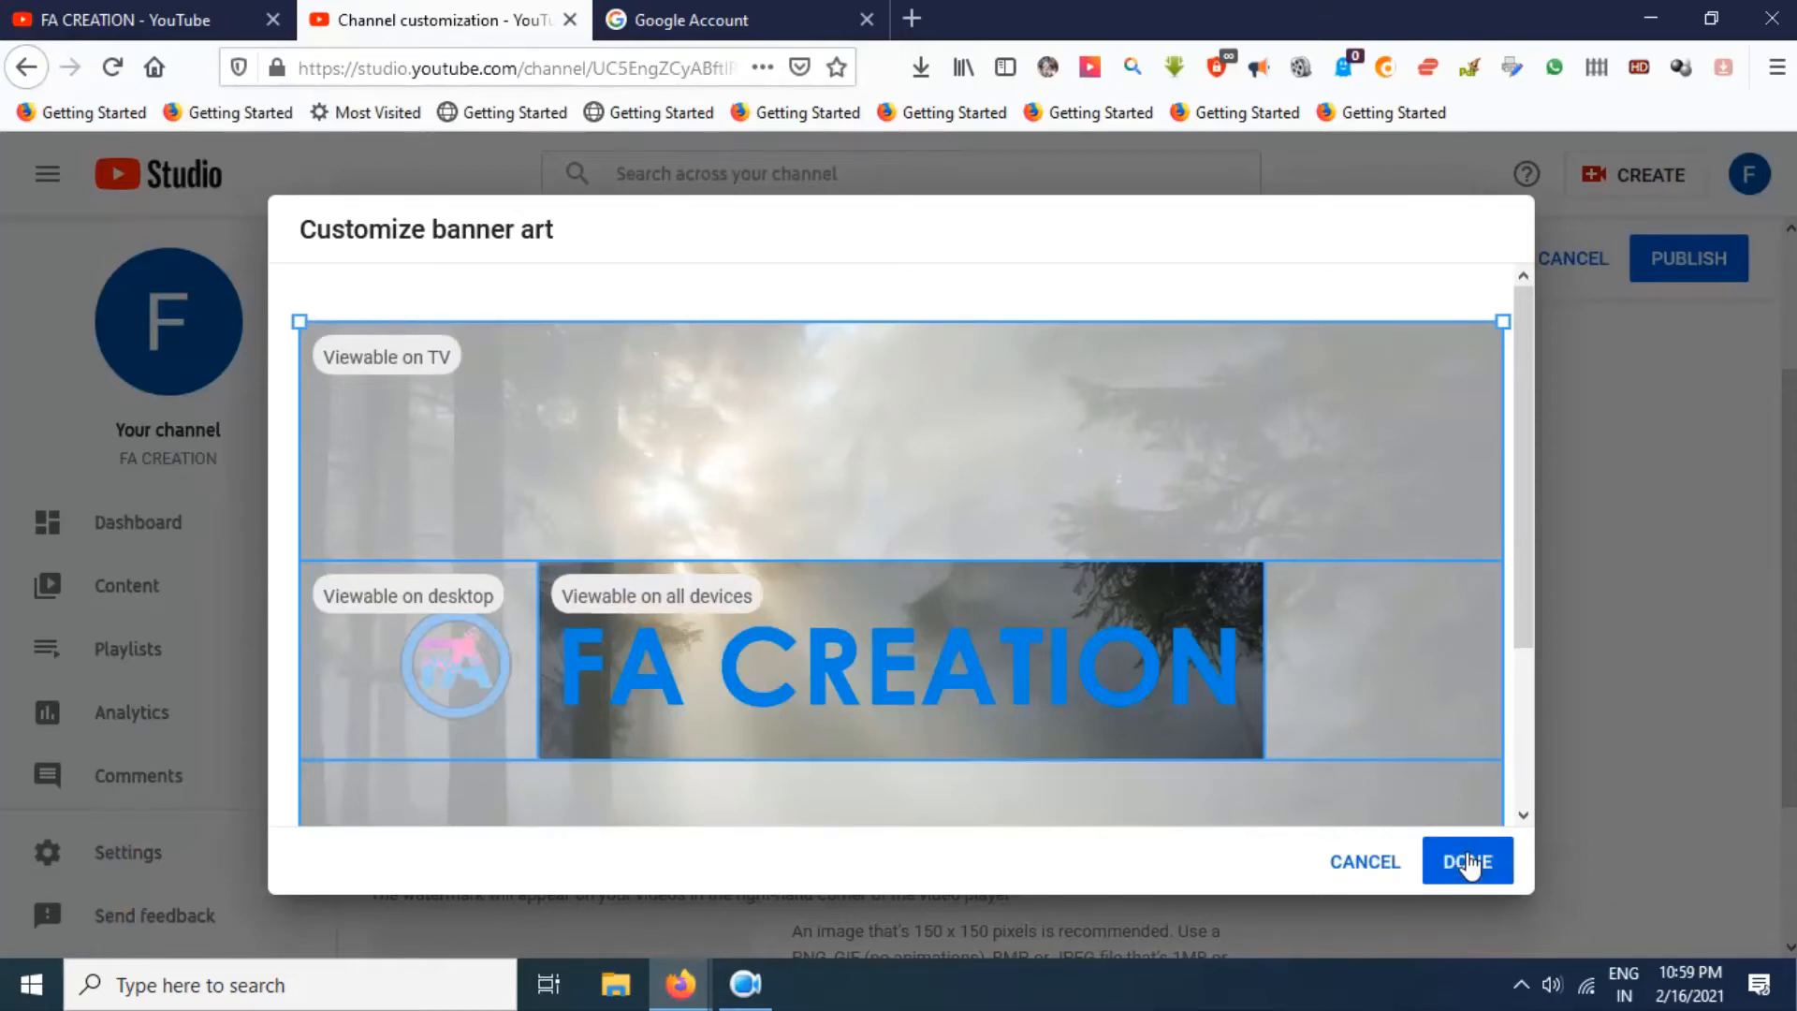
left_click(1468, 861)
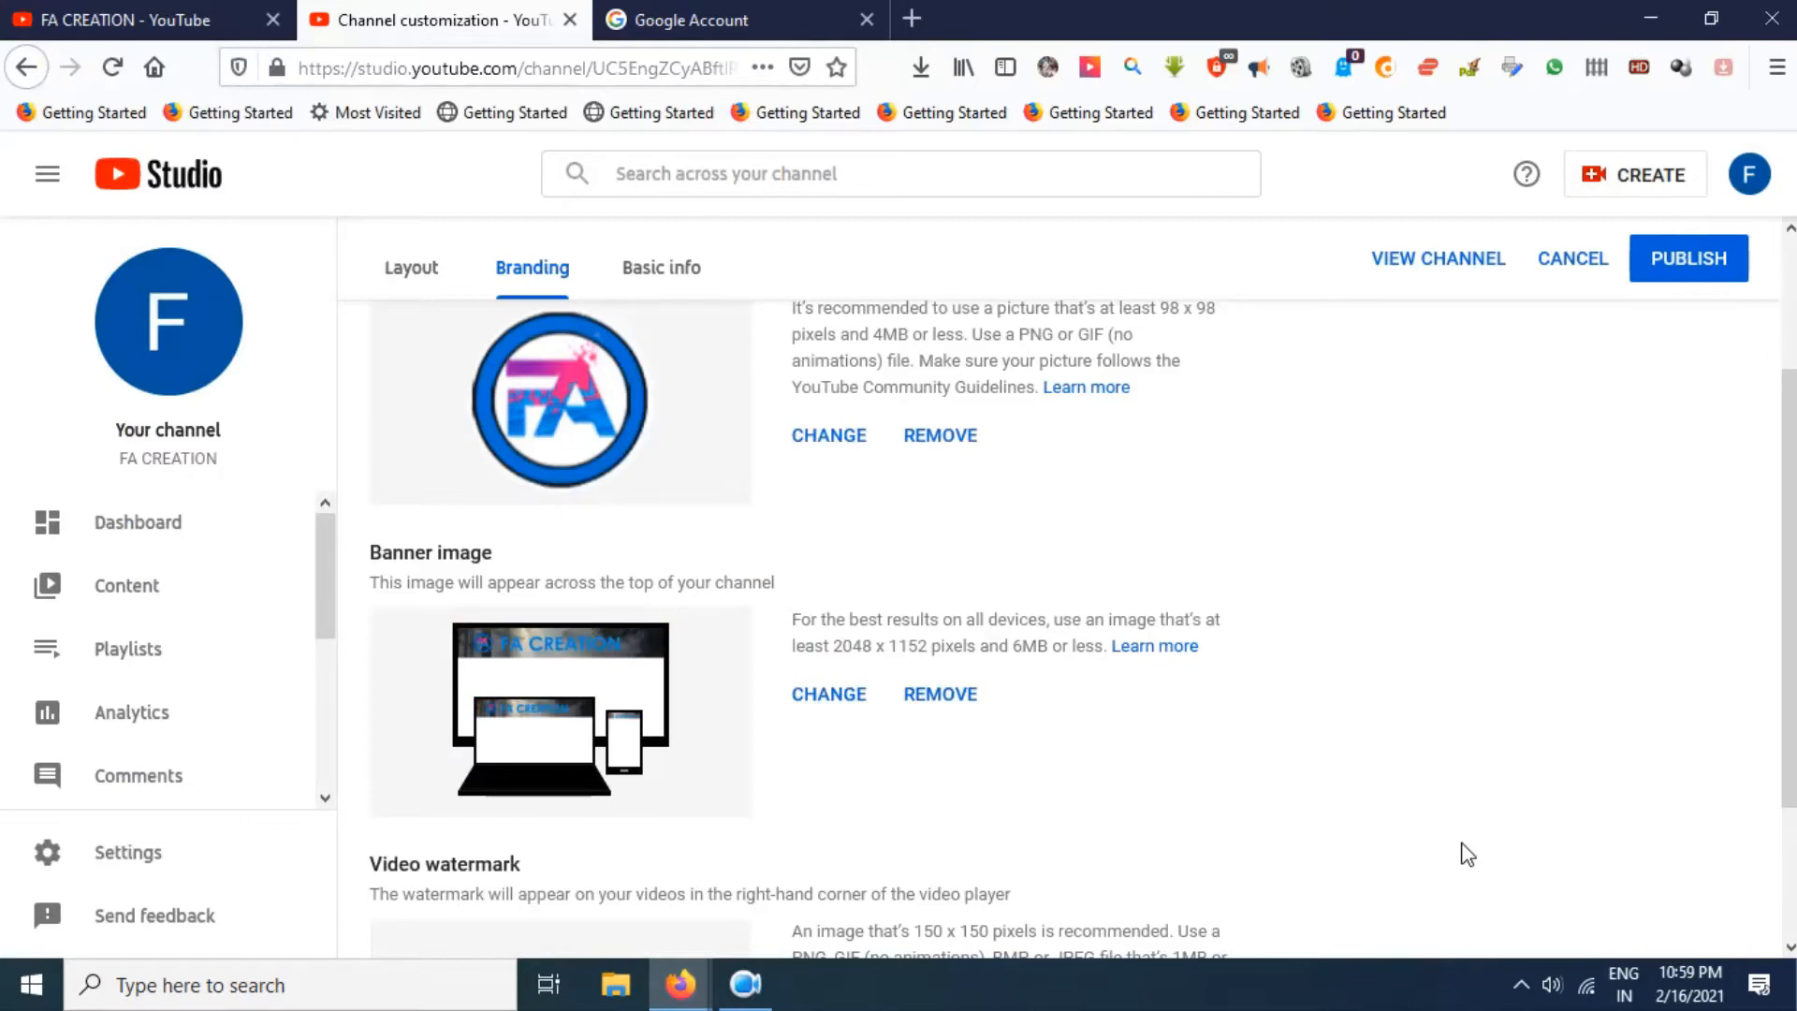
- Check the recommended image size and file format for the video watermark and start uploading a watermark image
scroll(1468, 855, "down", 3)
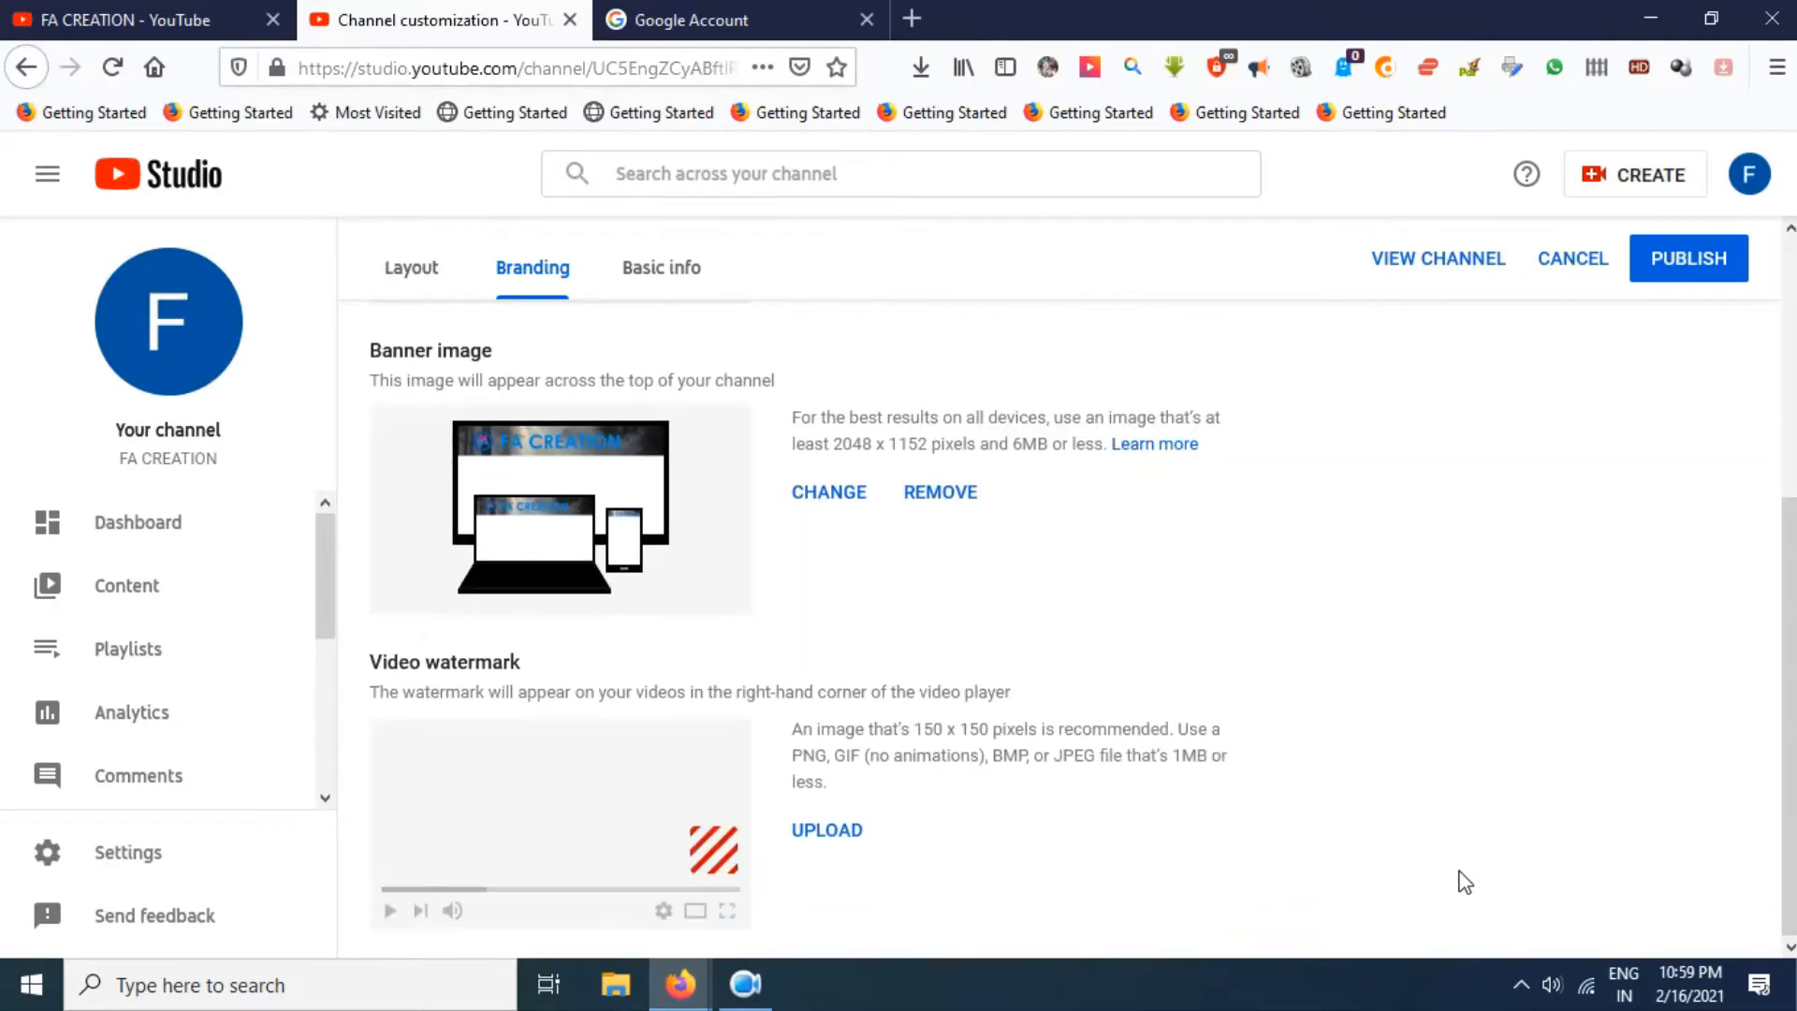
triple_click(923, 729)
left_click(924, 729)
left_click_drag(916, 729, 944, 729)
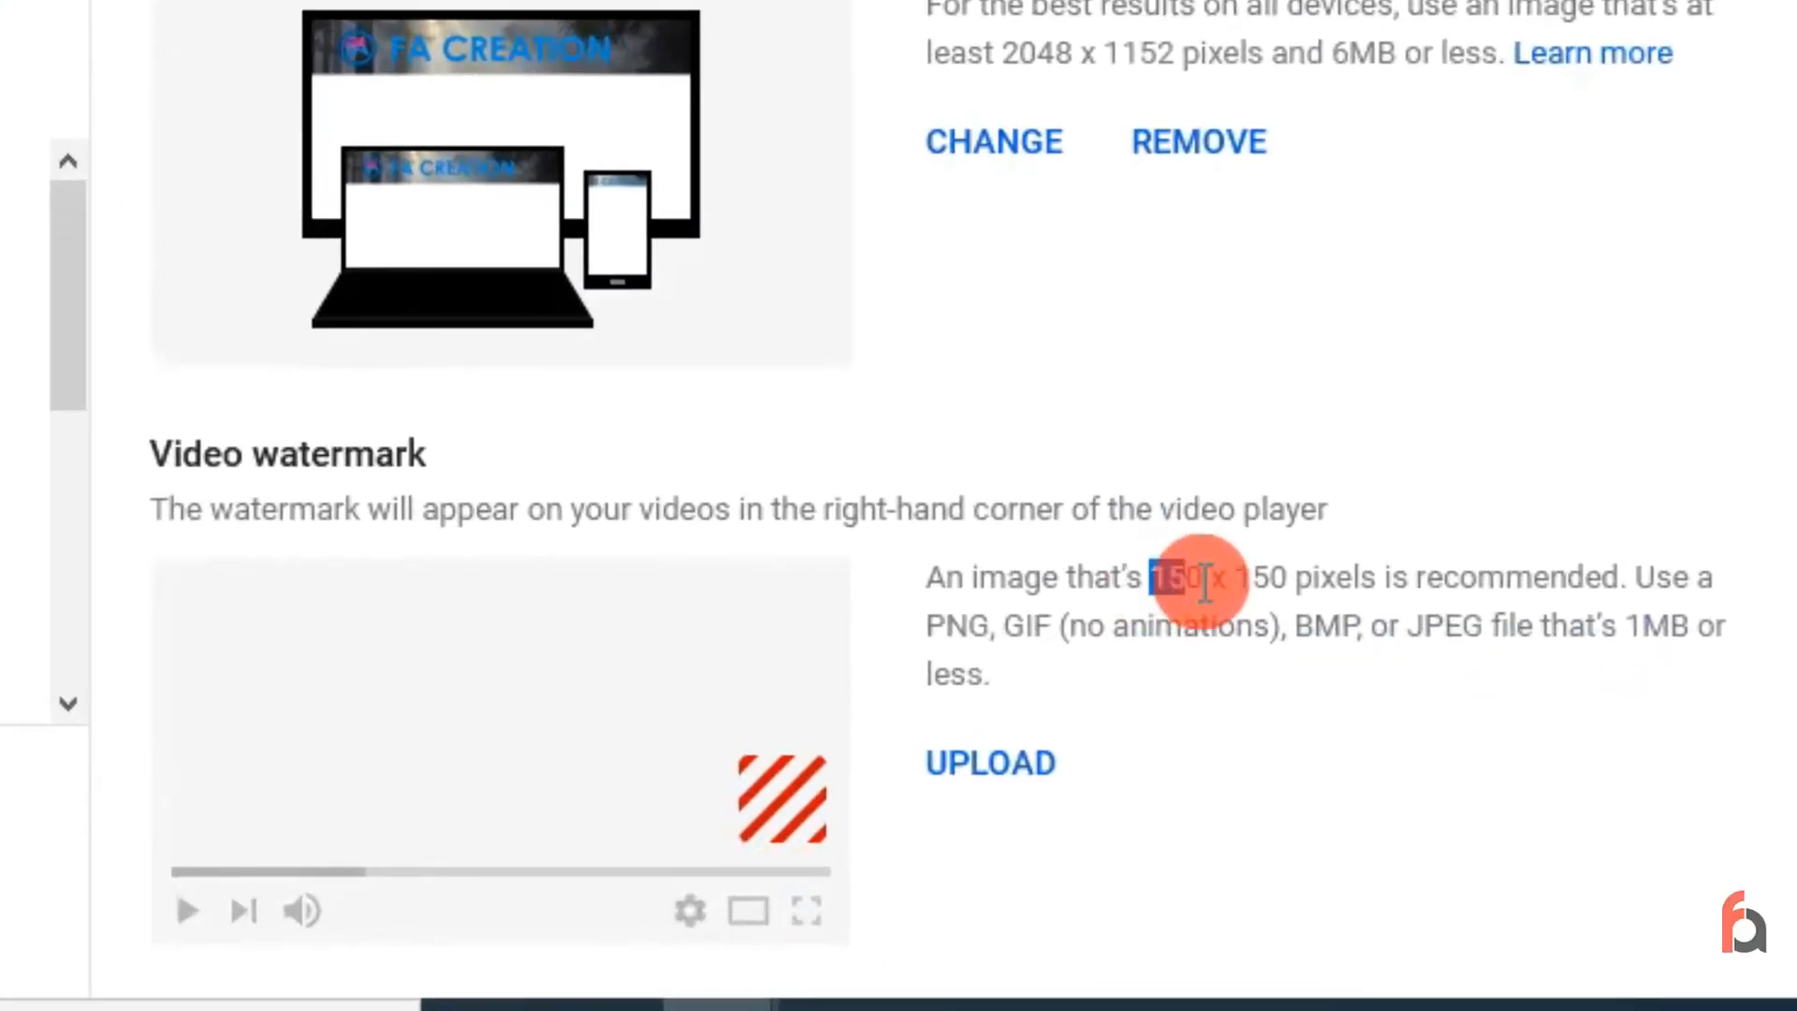
left_click_drag(1204, 583, 1252, 582)
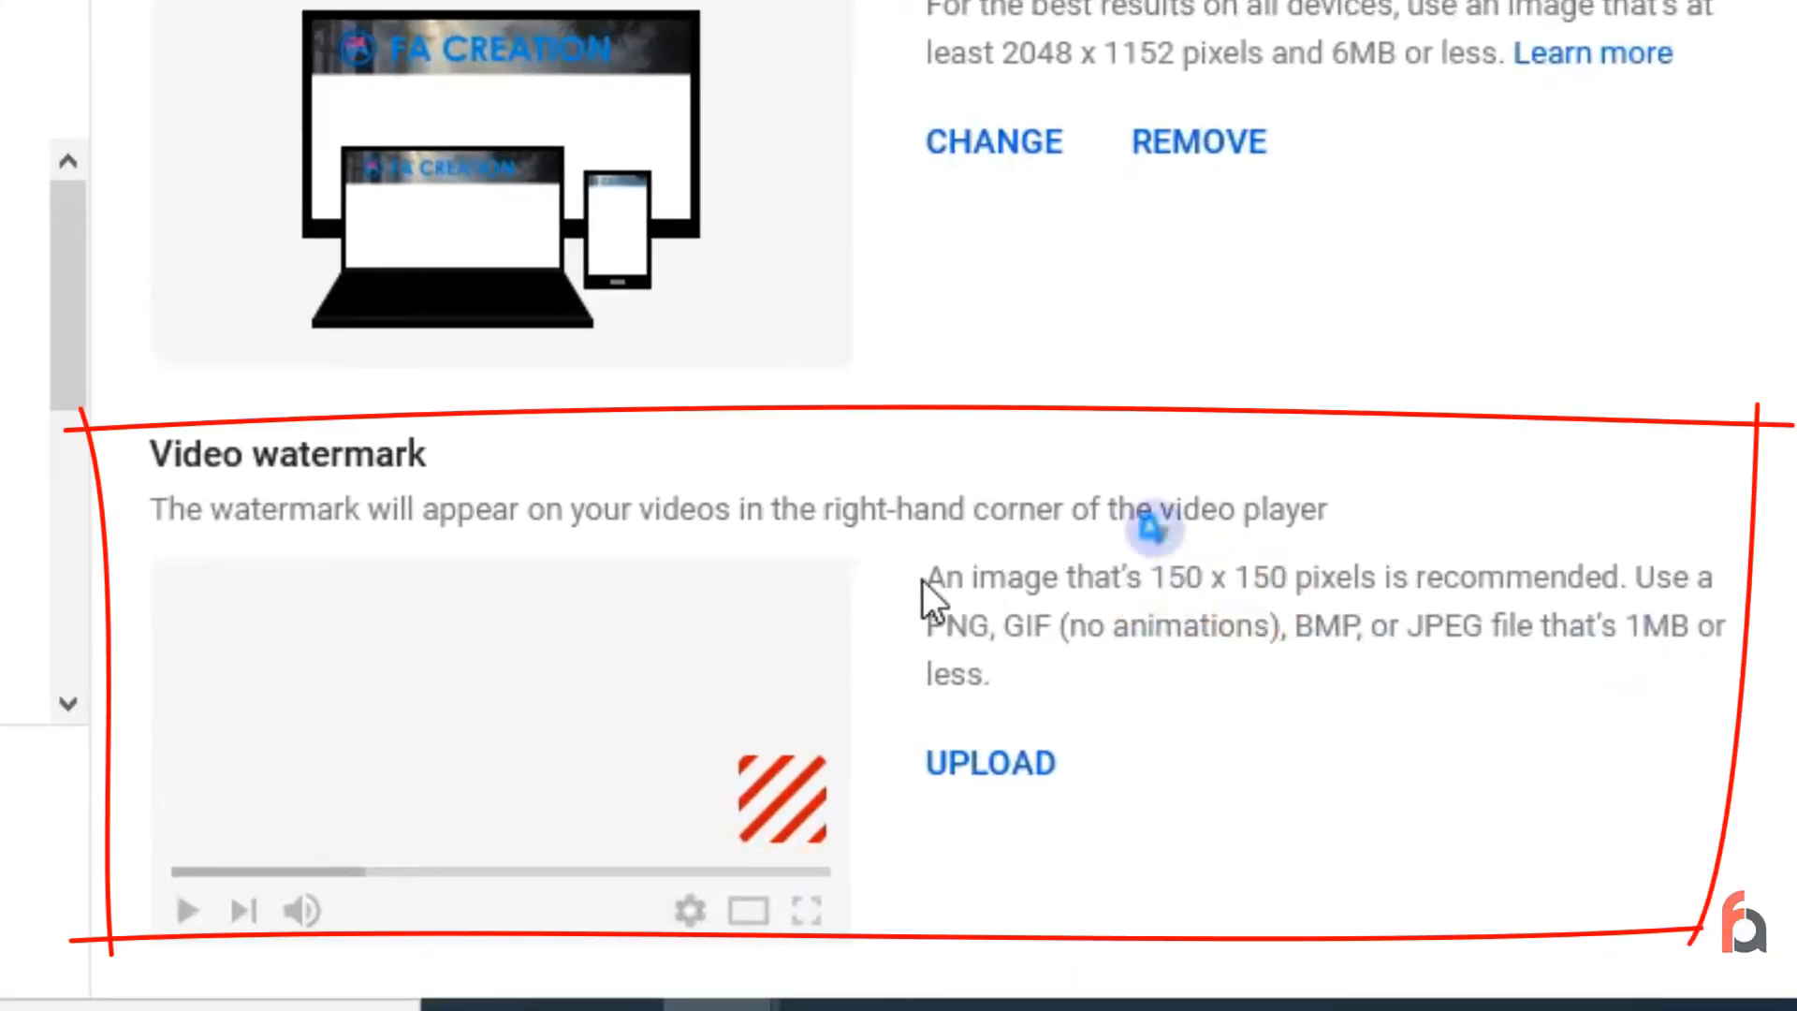
mouse_move(925, 578)
left_mouse_down()
mouse_move(1014, 593)
mouse_move(1115, 672)
left_mouse_up()
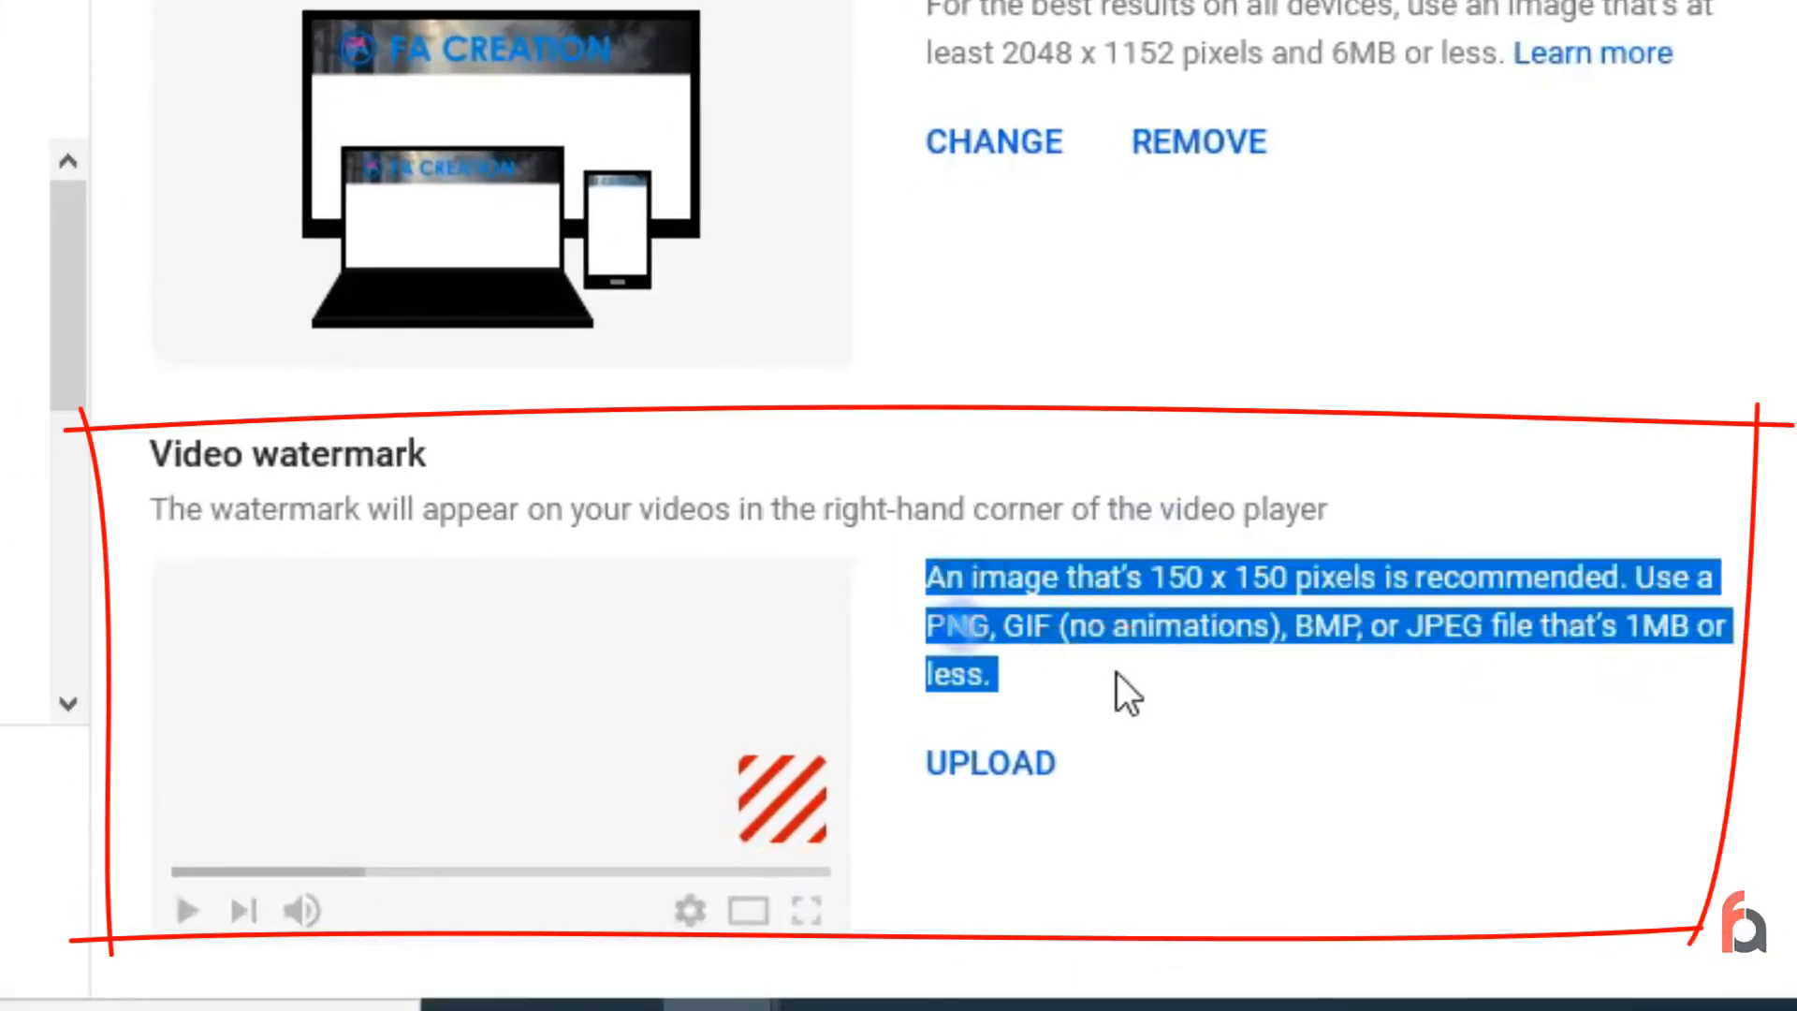
left_click(1159, 694)
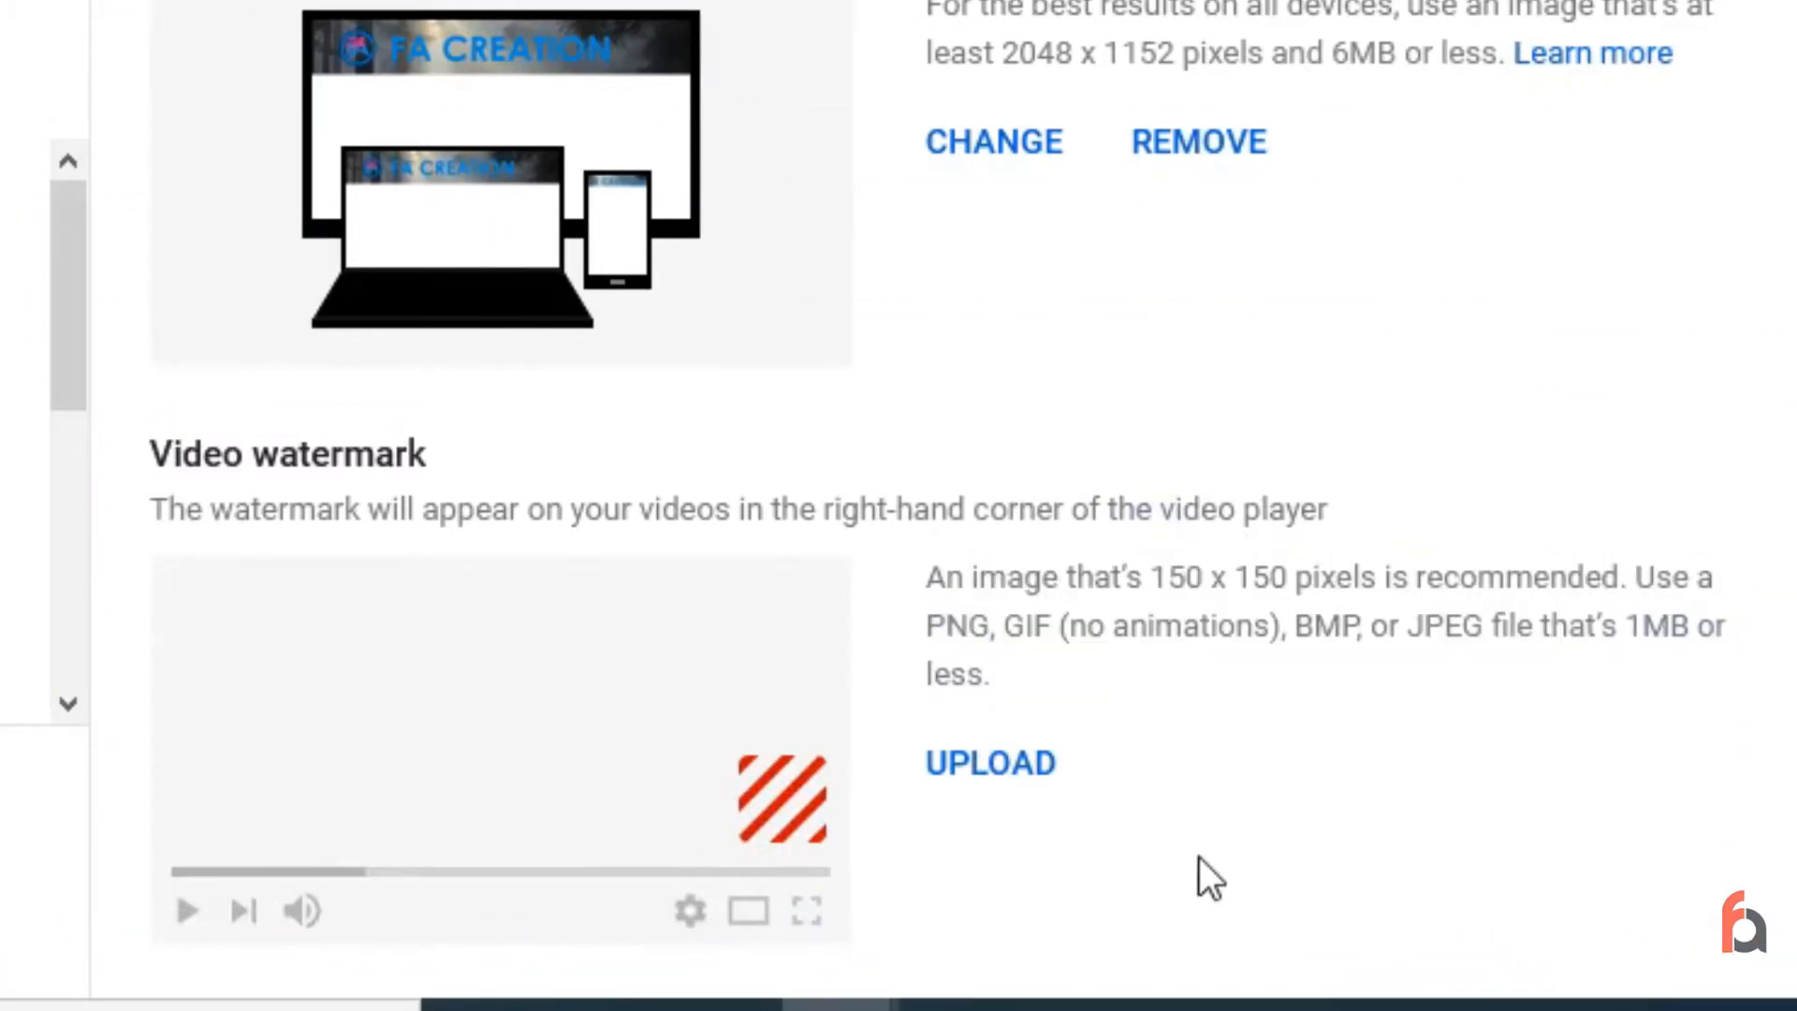
left_click(959, 760)
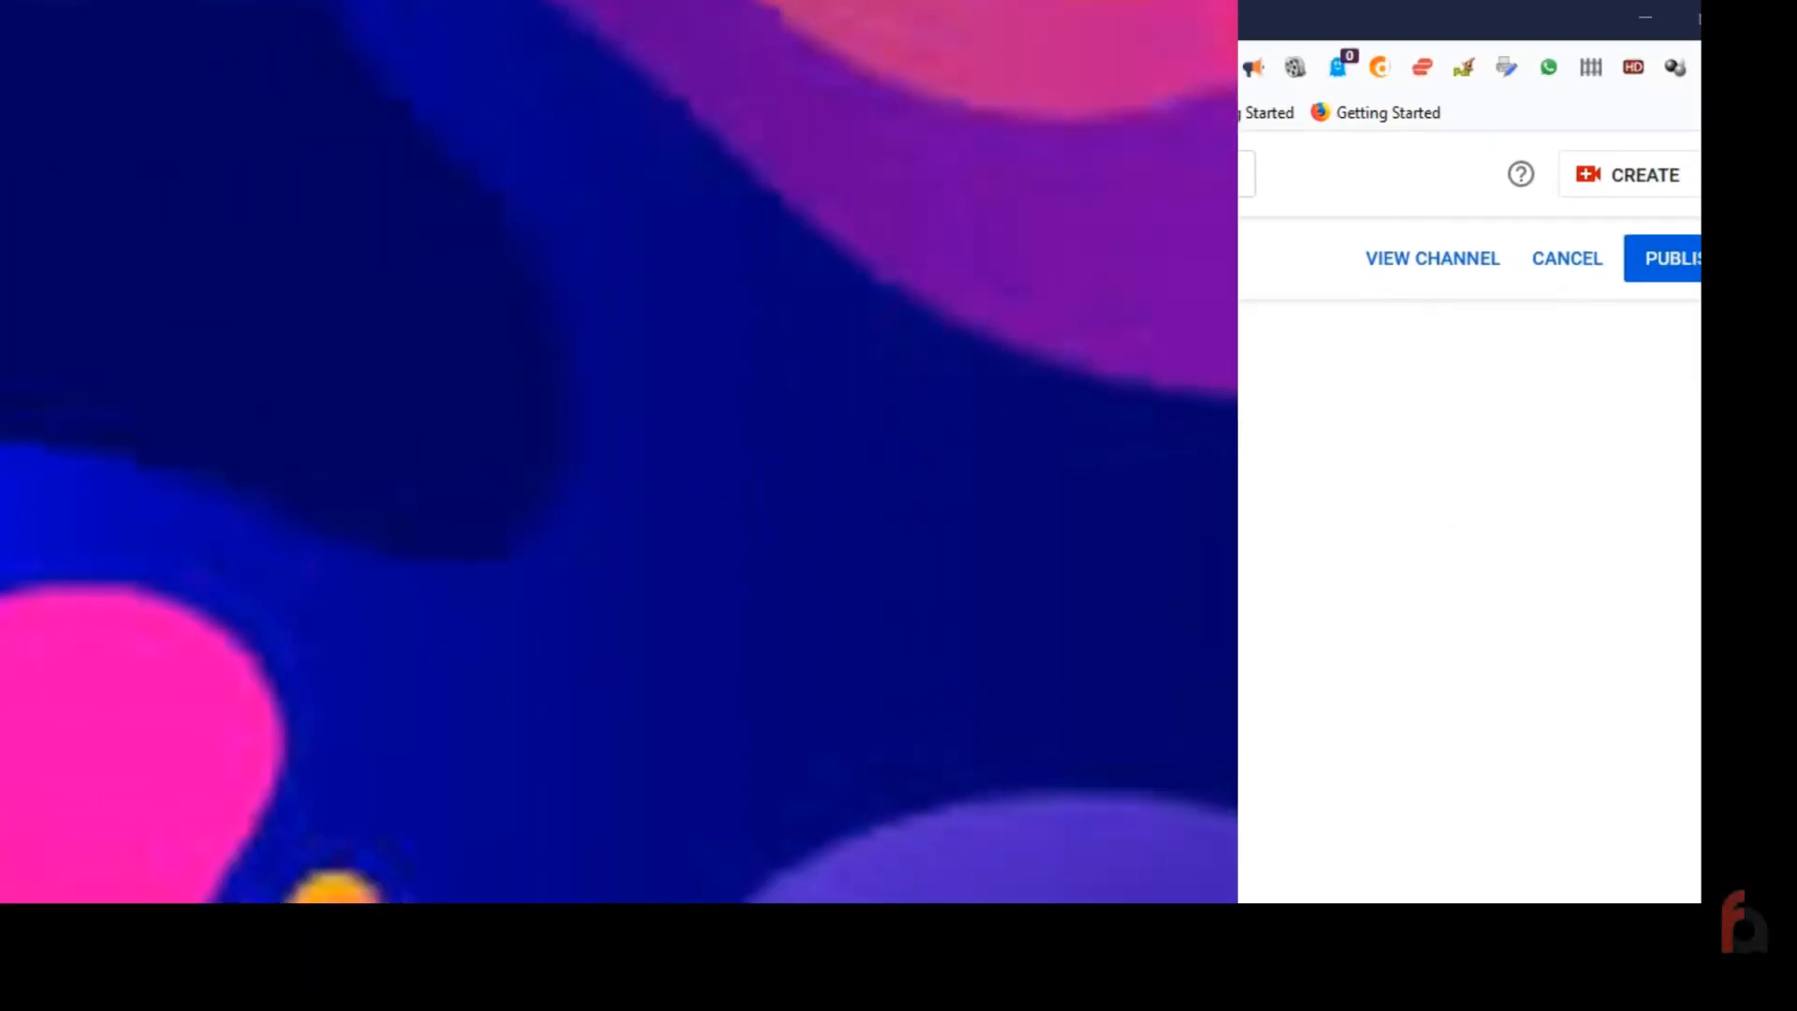